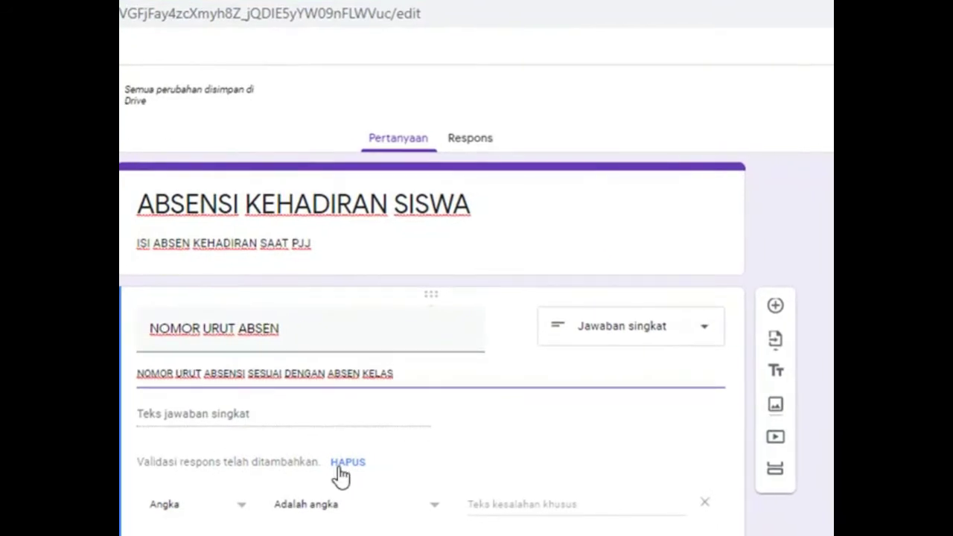
- Add a required short-answer question titled "NAMA LENGKAP SISWA" below the attendance number question
click(773, 312)
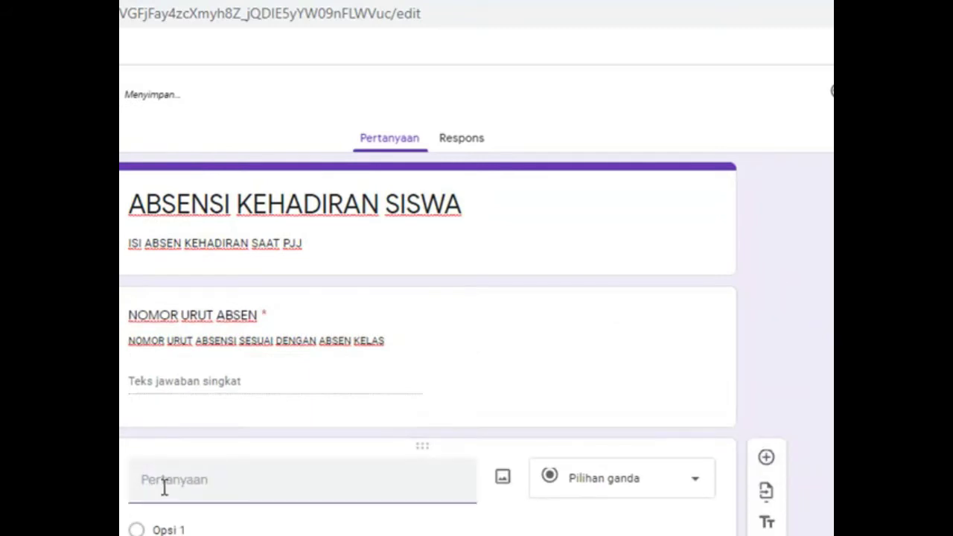
text(NAMA)
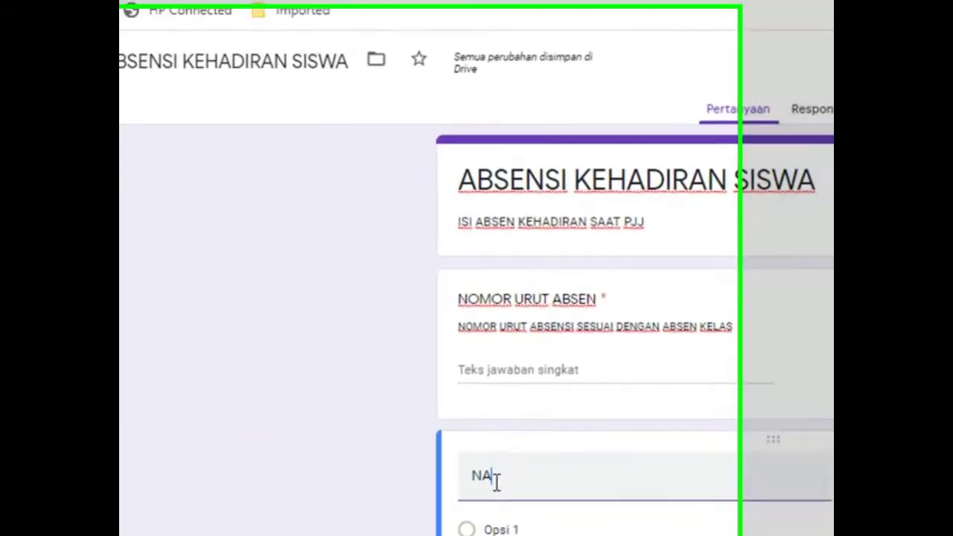
text( LE)
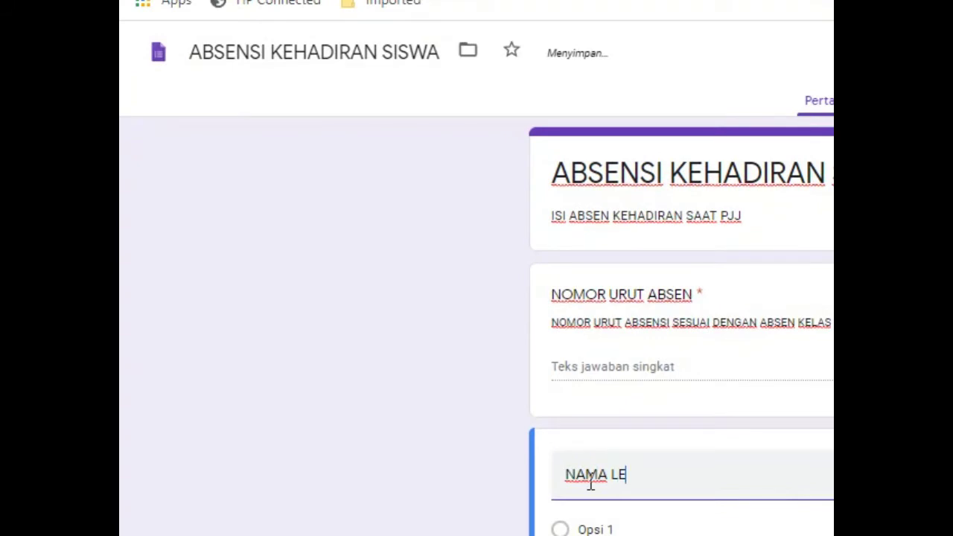
text(NGKAP )
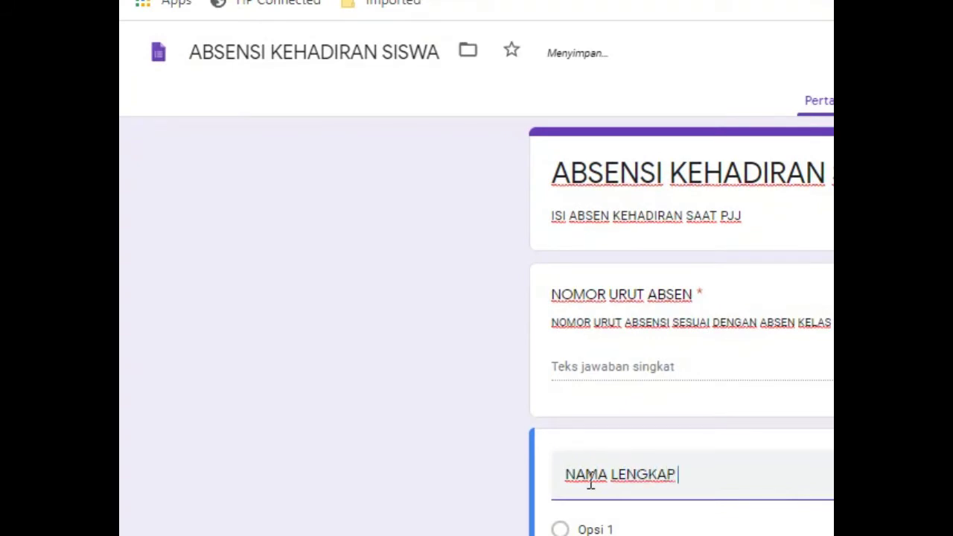
text(SISWA)
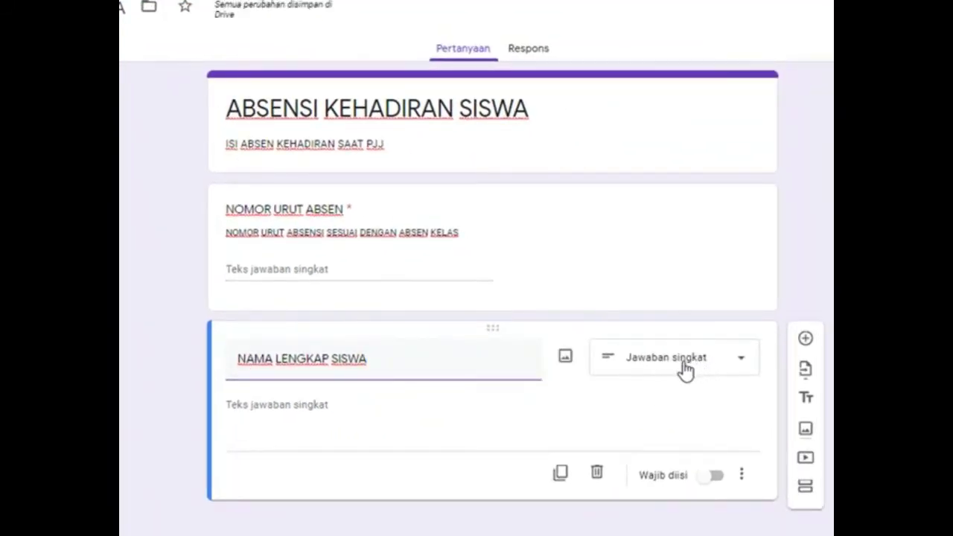
click(717, 477)
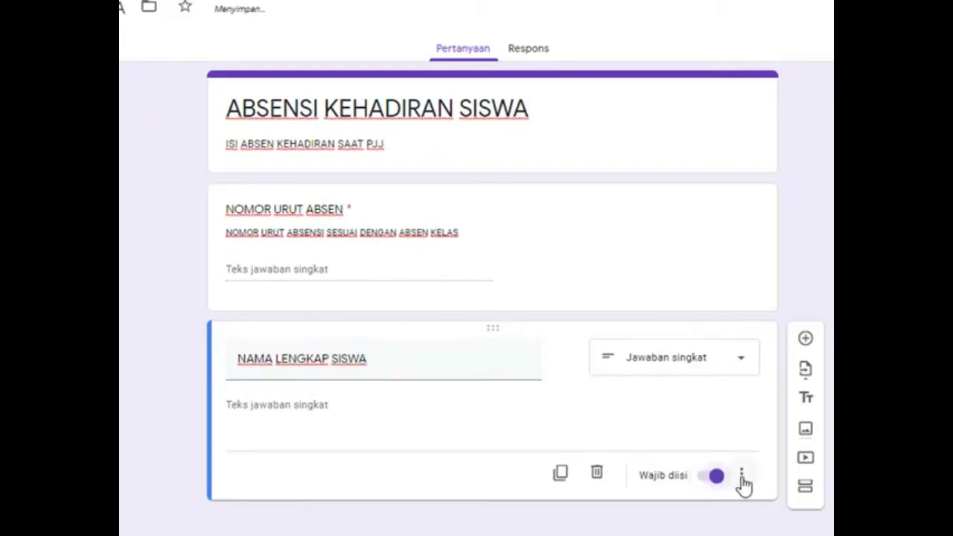
- Show a description for the full name question and fill it with "ISI DENGAN HURUF KAPITAL"
click(743, 476)
click(775, 493)
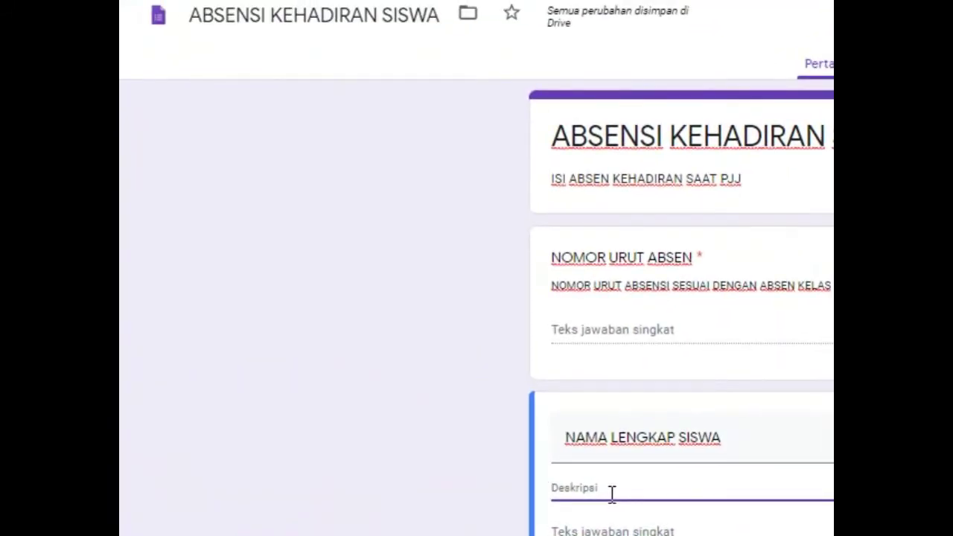
text(ISI )
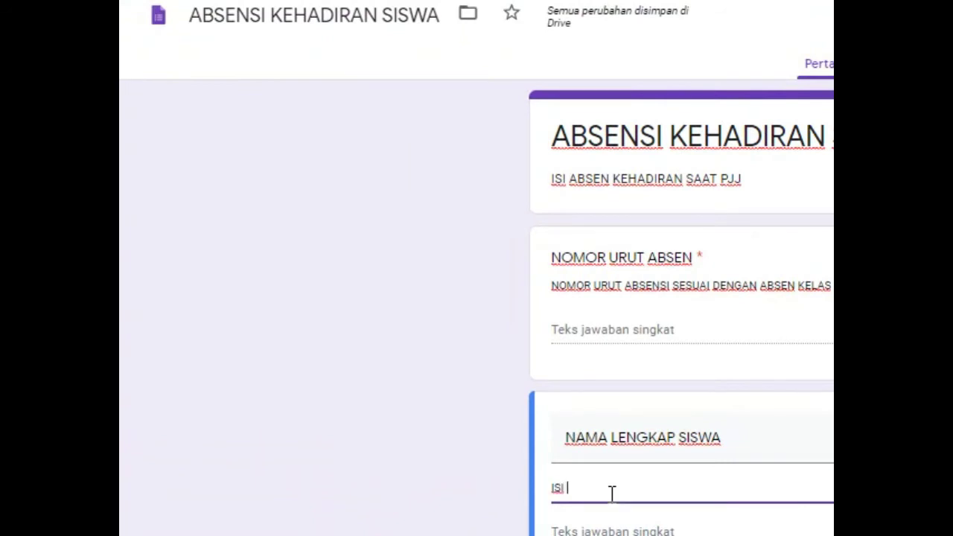
text(DENGAN)
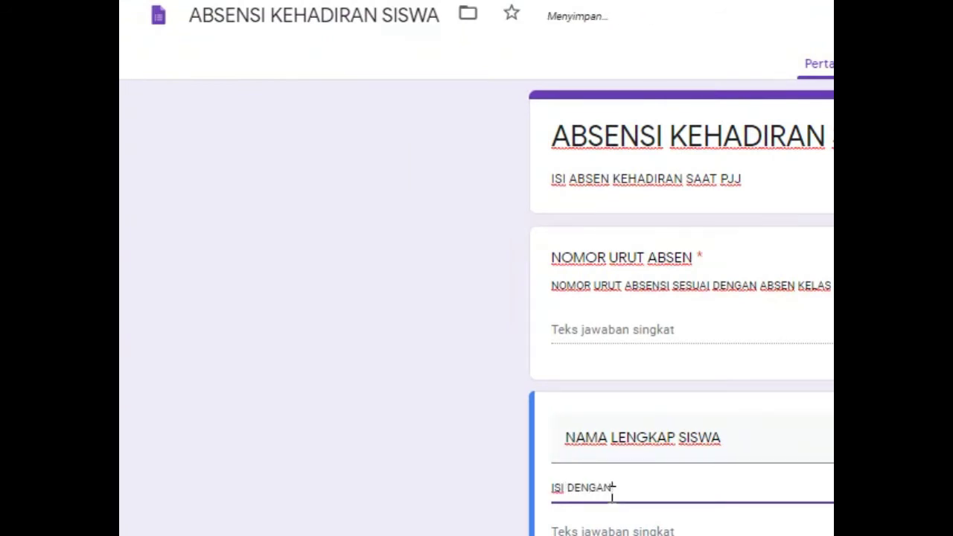
text( HURU)
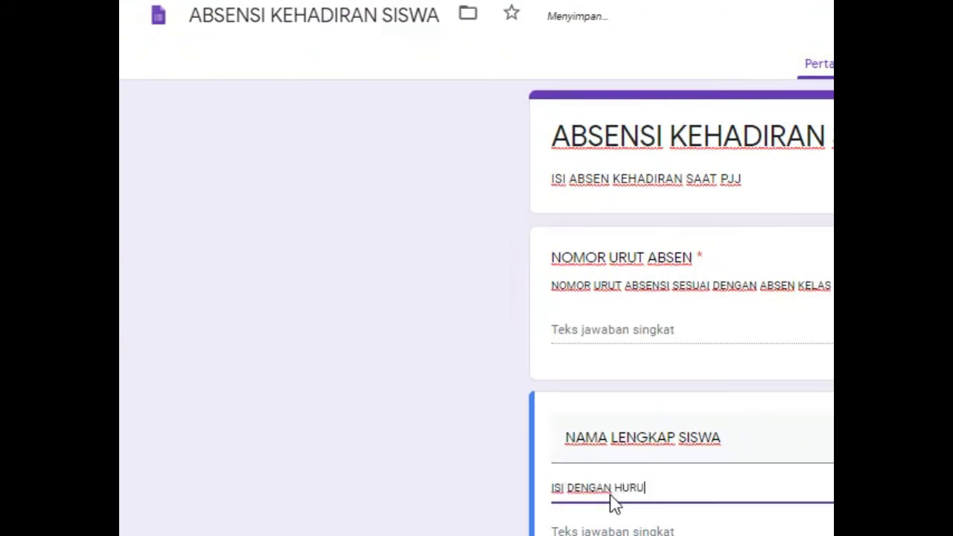
text(F KAPI)
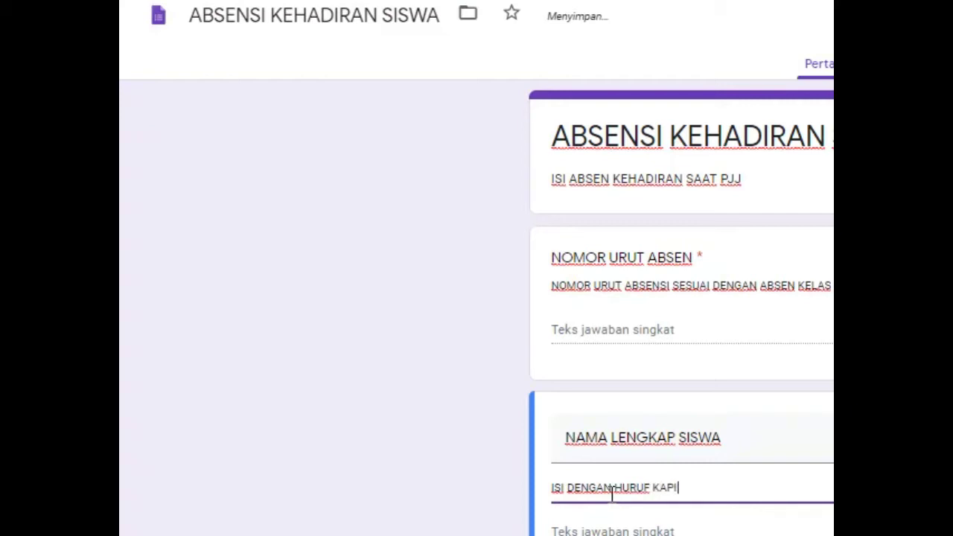
text(TAL)
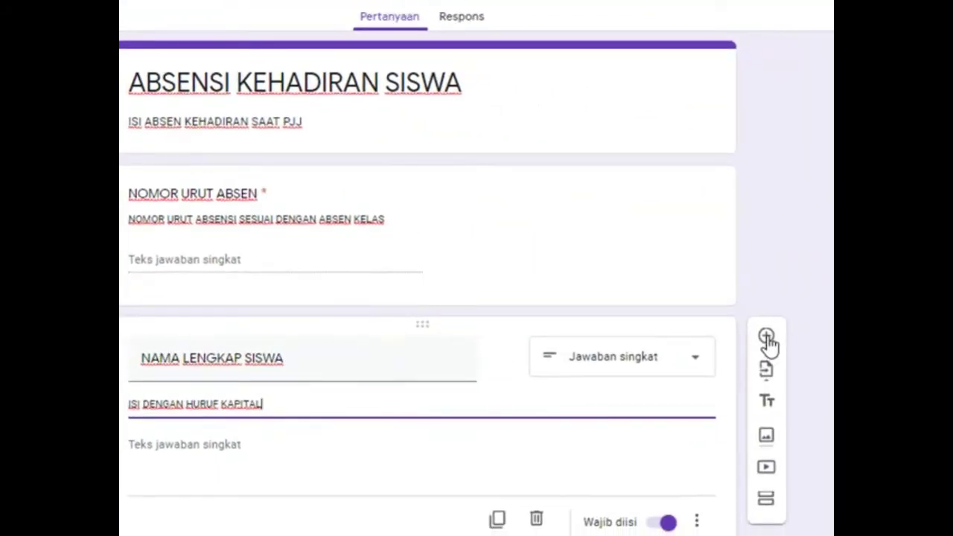
- Add a question titled "PILIH KELAS ANDA" with the Drop-down answer type
click(767, 339)
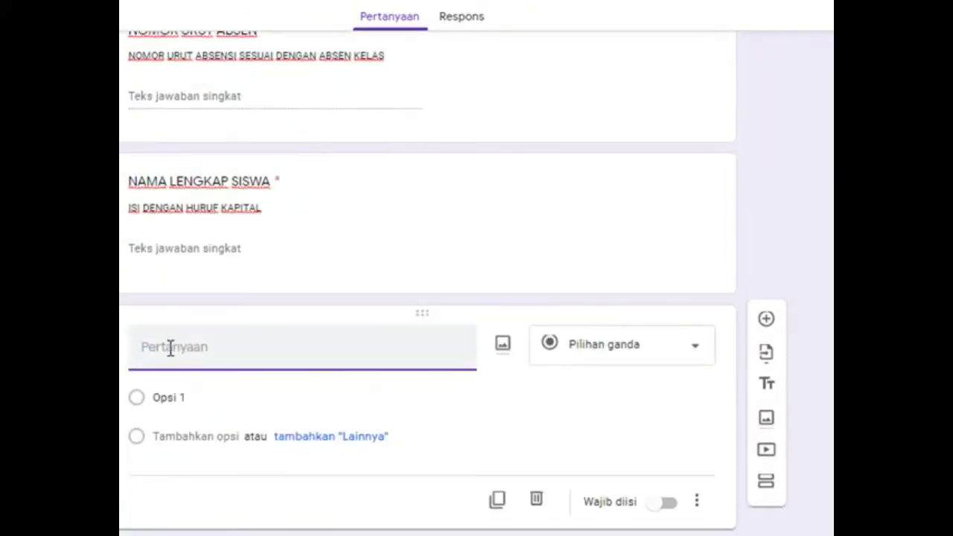
text(PILIH)
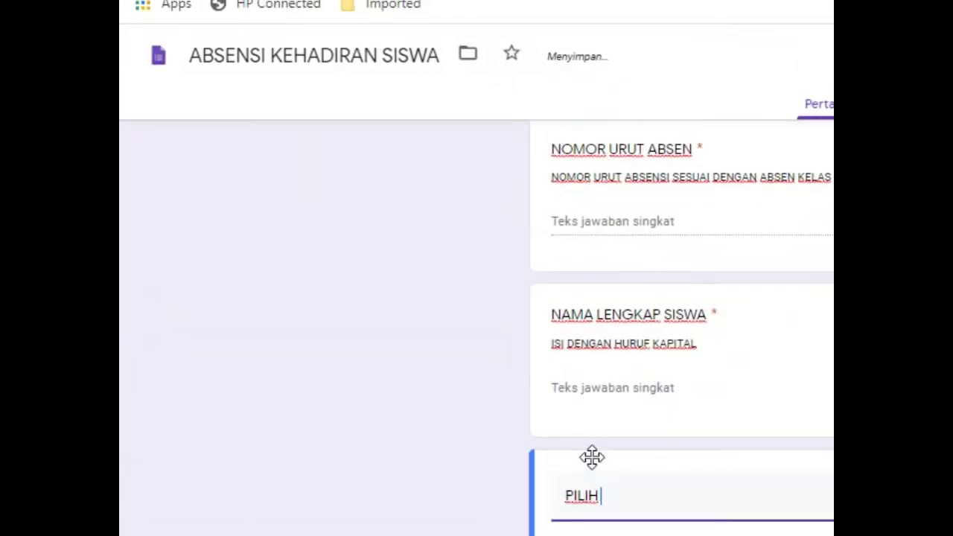
text( K)
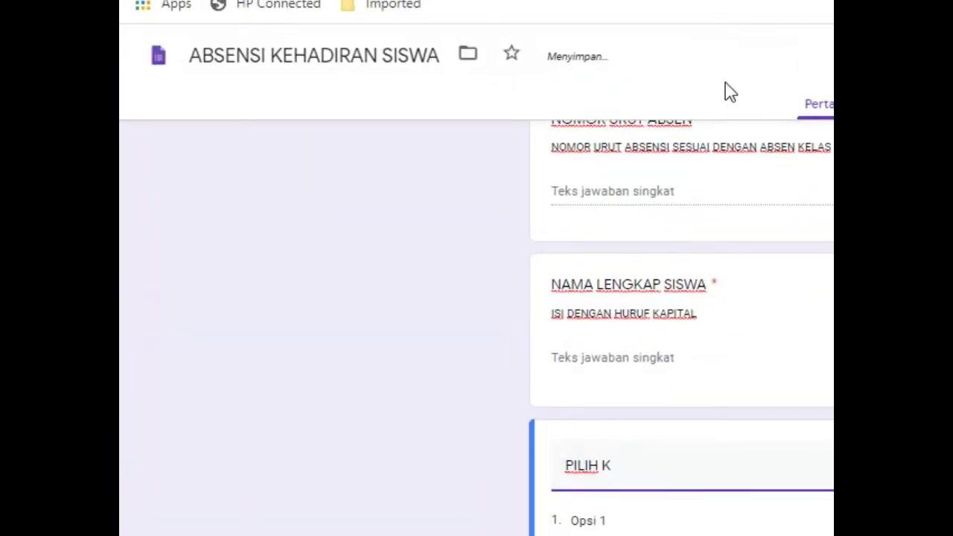
text(ELAS ANDA)
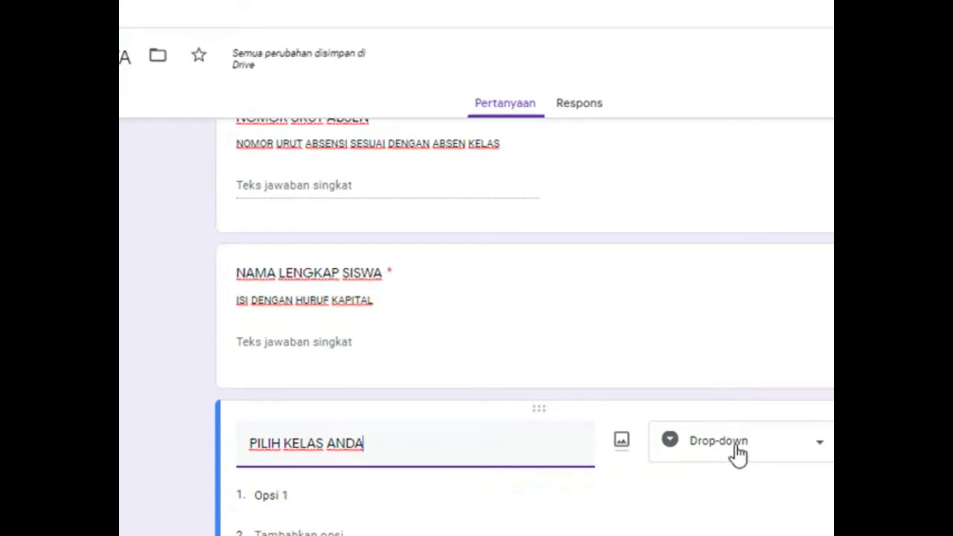
click(737, 456)
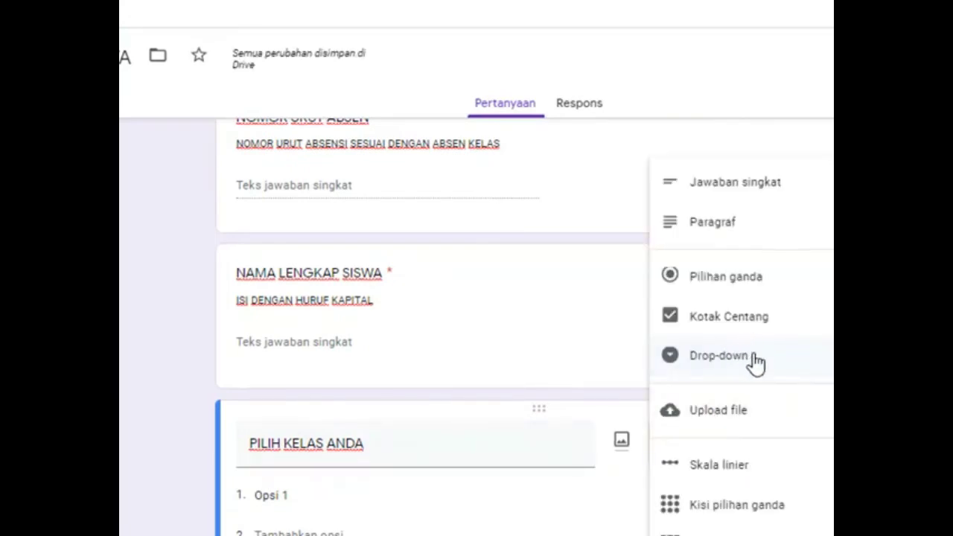
click(722, 358)
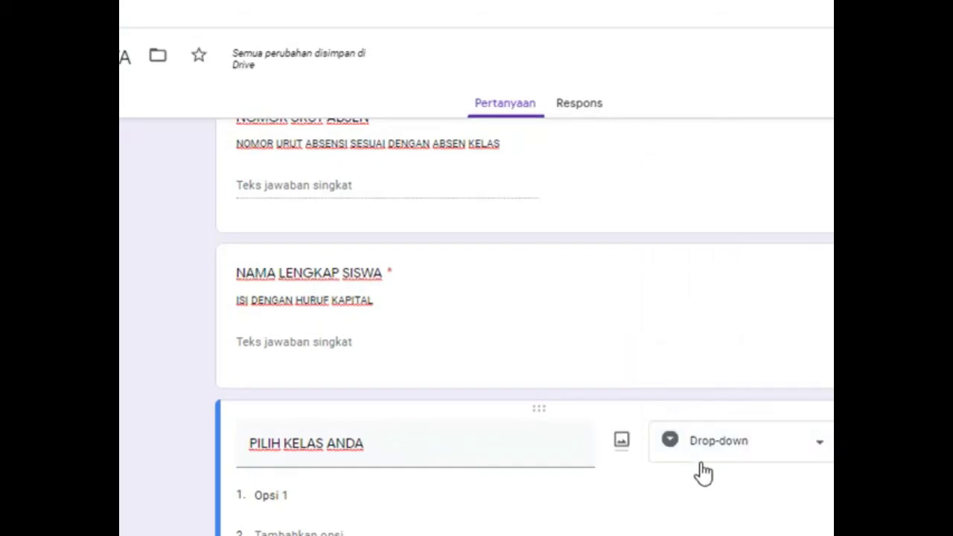
- Enter "X IPS 1", "X IPS 2" and "X IPS 3" as the drop-down options of the class question
click(351, 488)
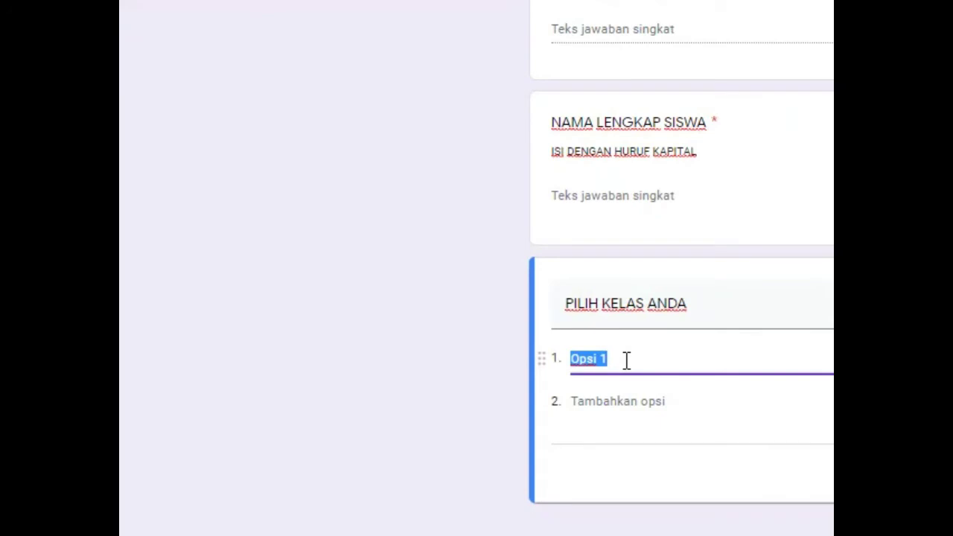
text(X)
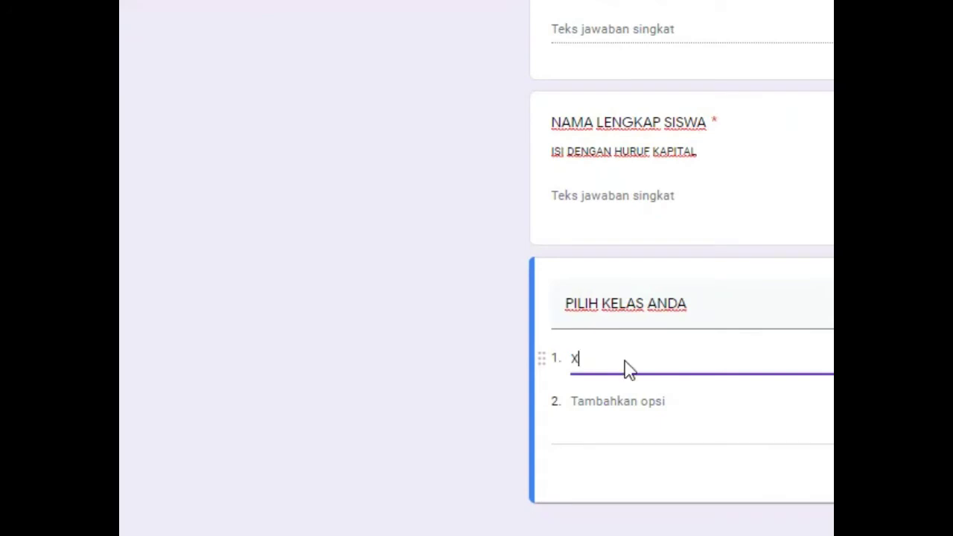
text( IPS 1)
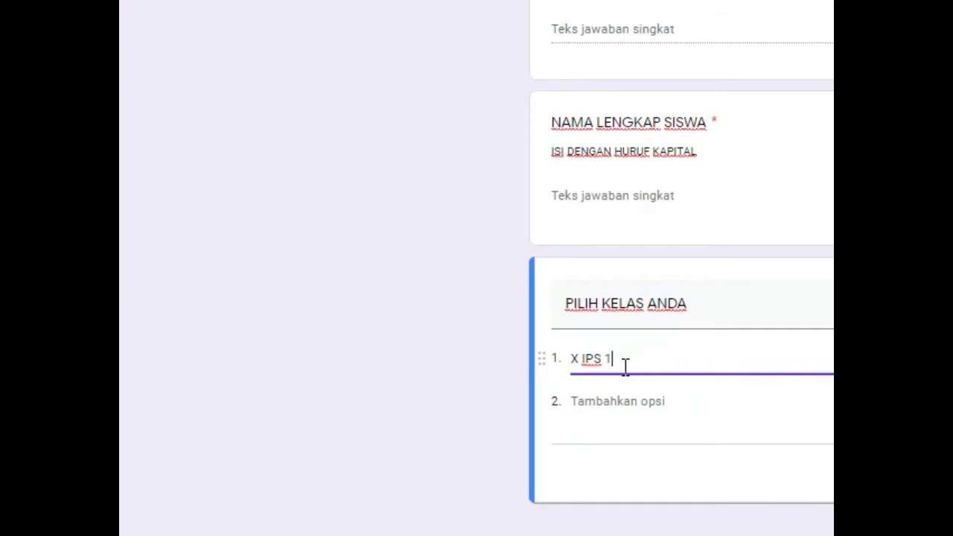
click(637, 411)
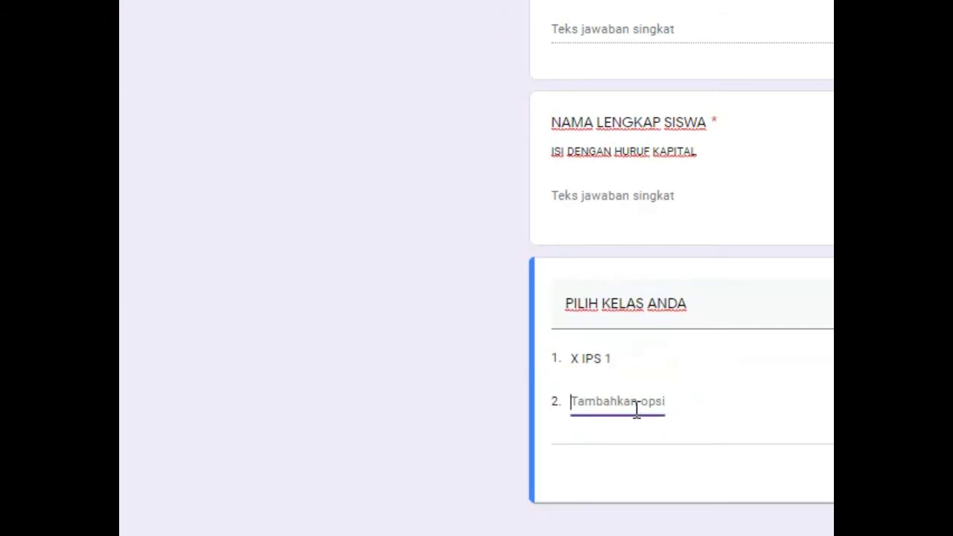
text(X IPS 2)
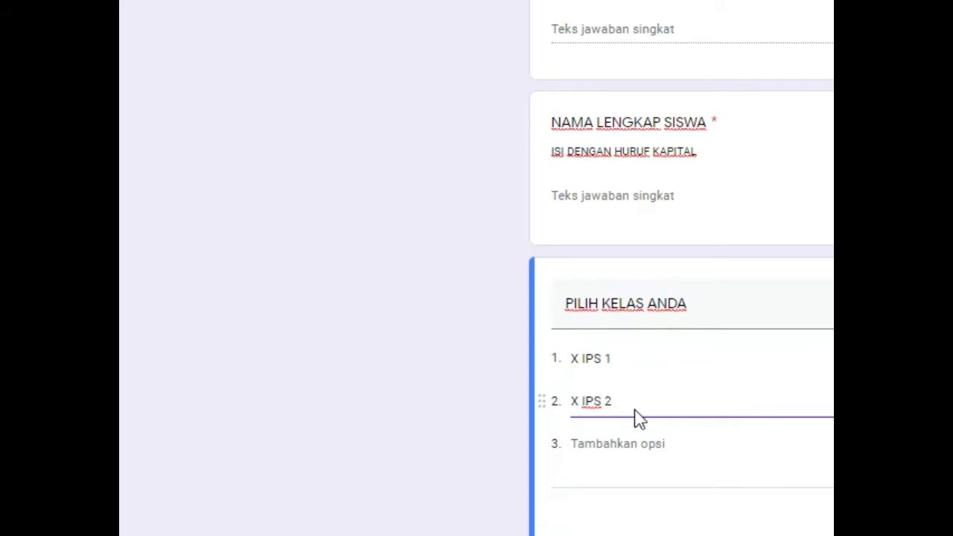
click(612, 445)
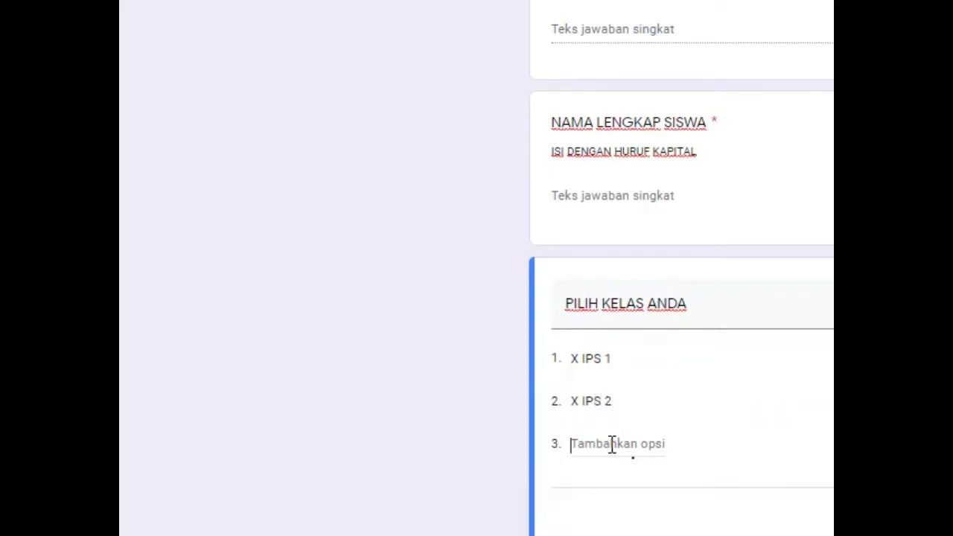
text(X IPS 3)
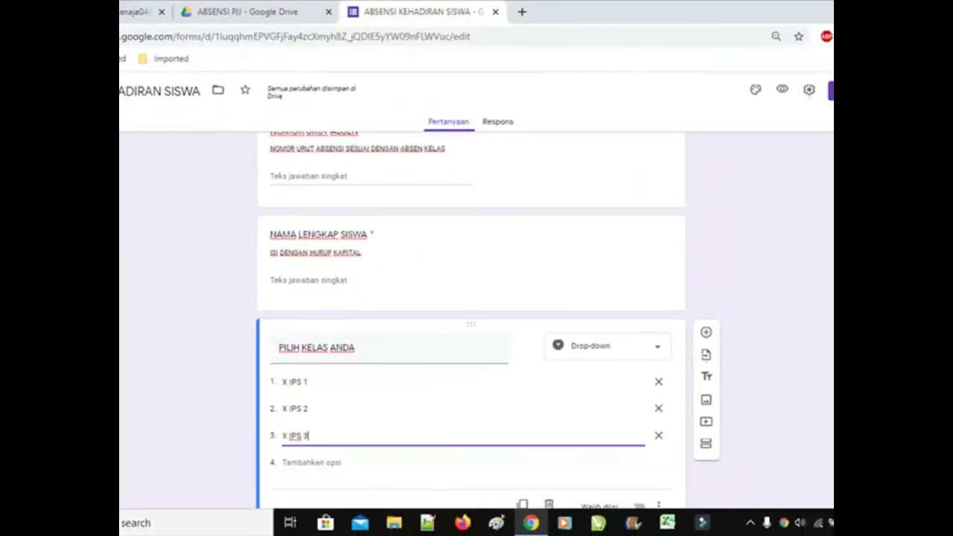
- Make the class question required and give it the description "PILIH SESUAI KELAS ANDA"
scroll(461, 417, down, 1)
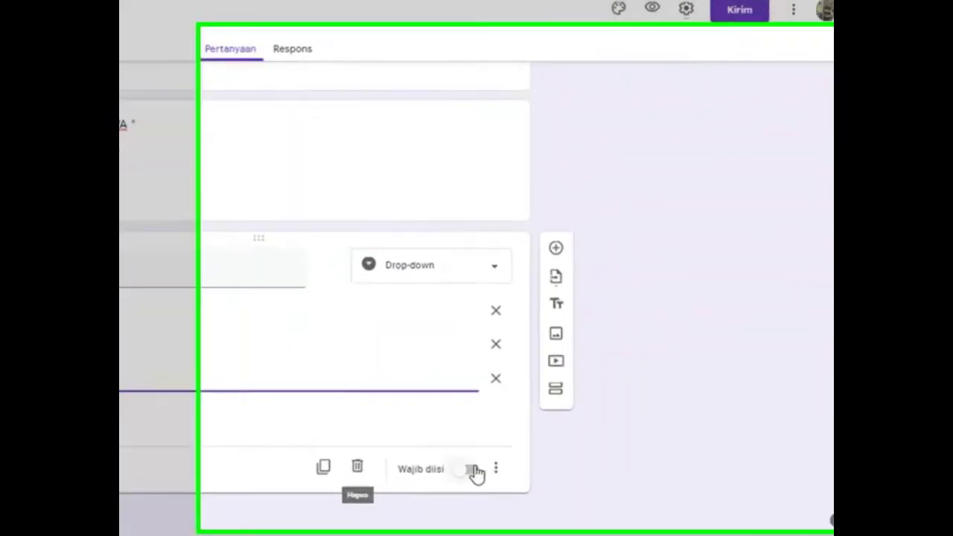
click(475, 472)
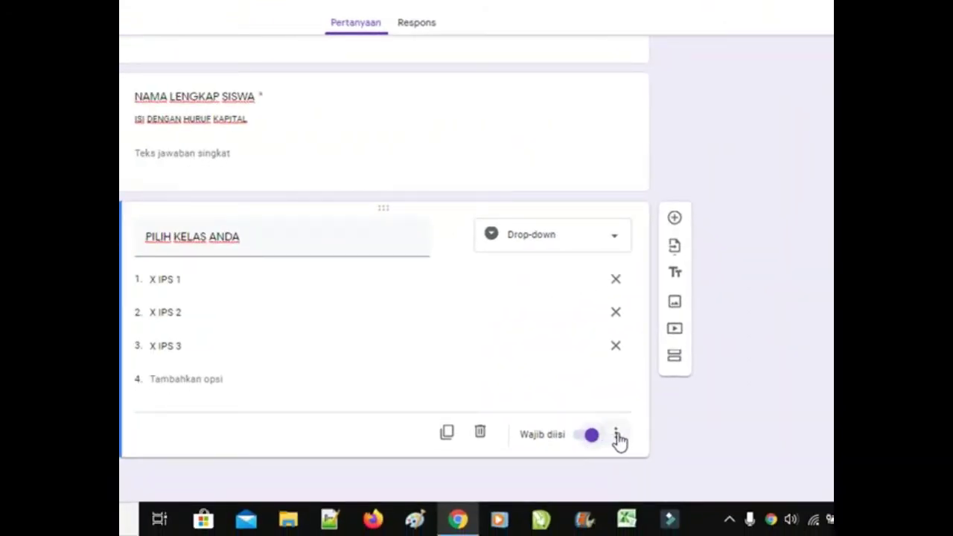
click(617, 439)
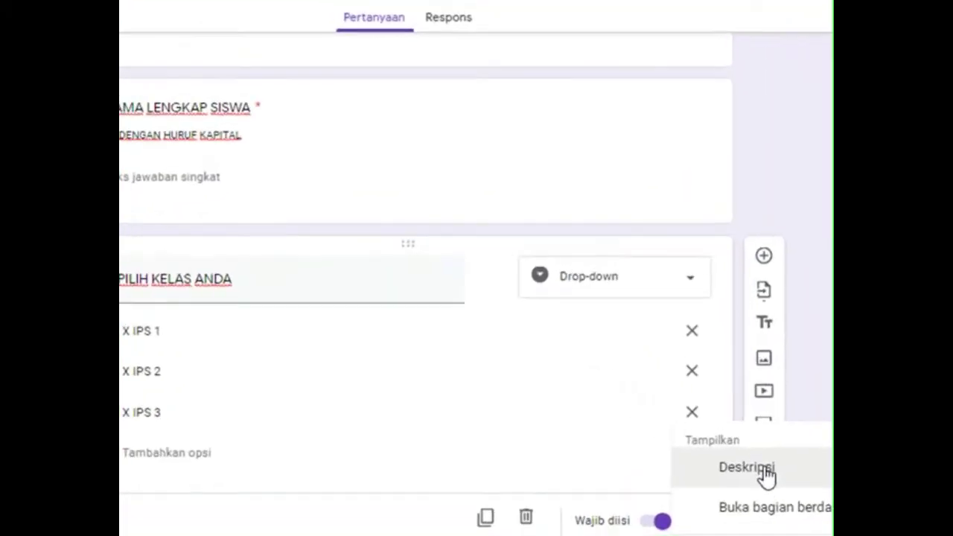
click(765, 469)
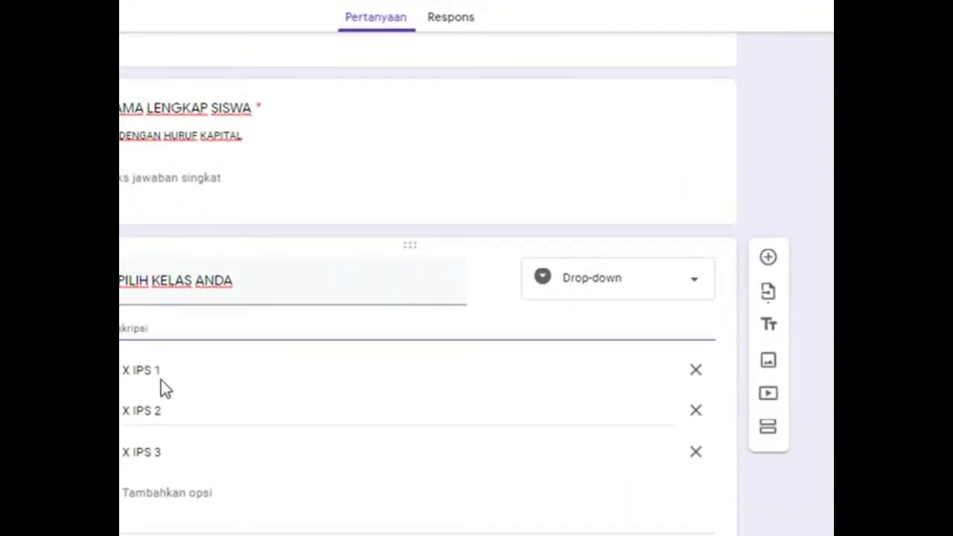
click(174, 334)
text(ILIH SESUAI KE)
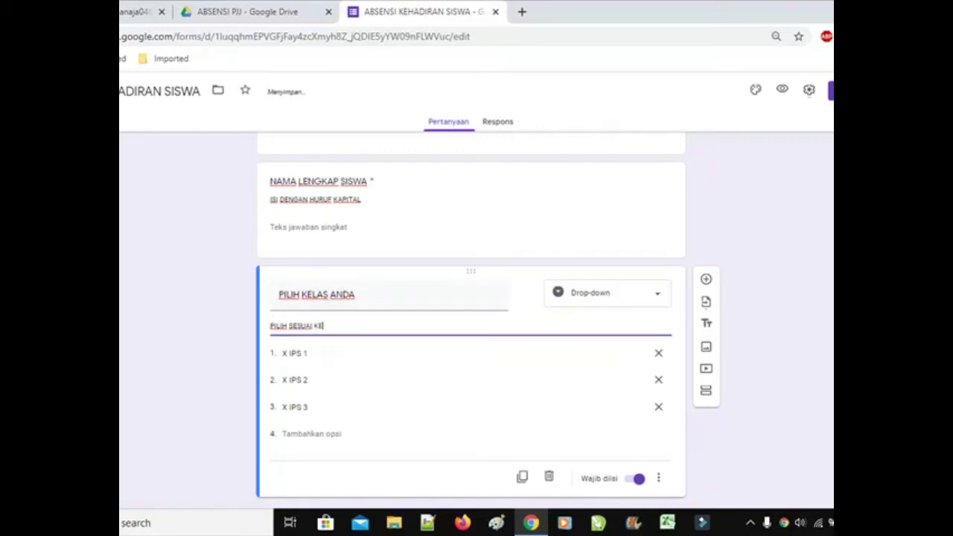
text(LAS ANDA)
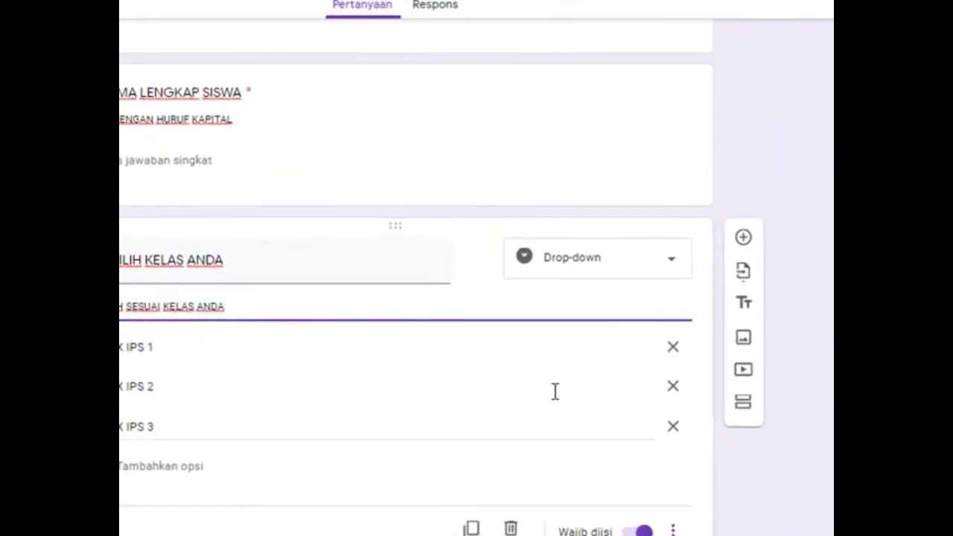
- Add a question titled "TANGGAL KEHADIRAN" below the class question
click(742, 238)
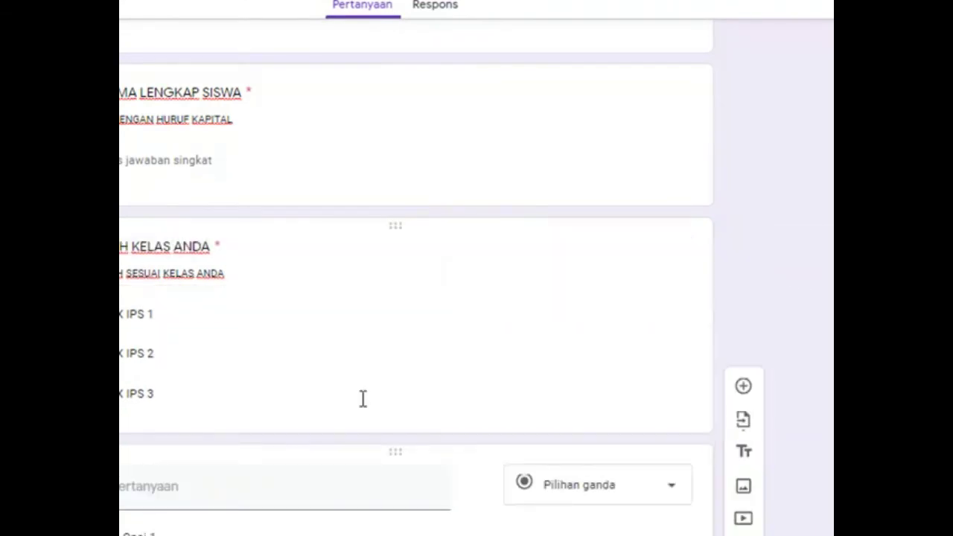
scroll(195, 481, down, 2)
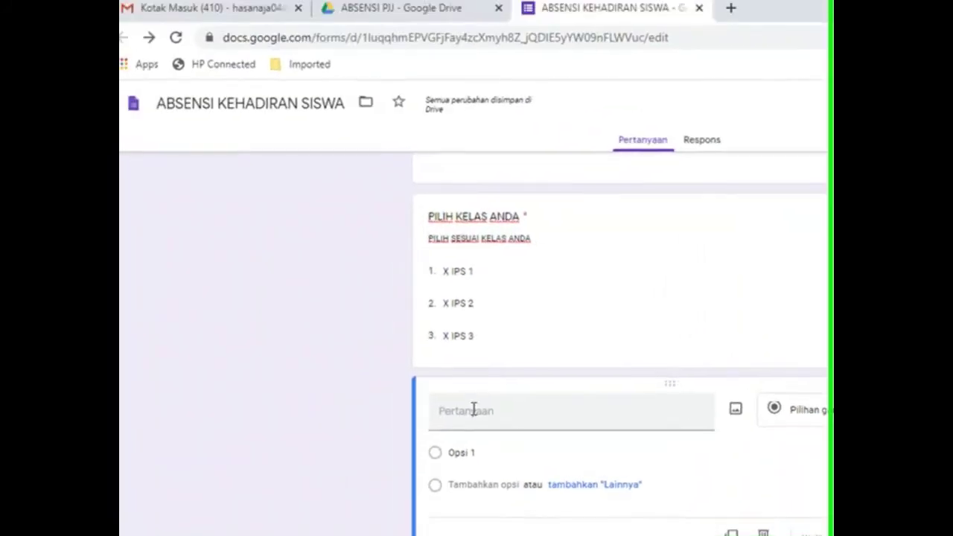
click(153, 332)
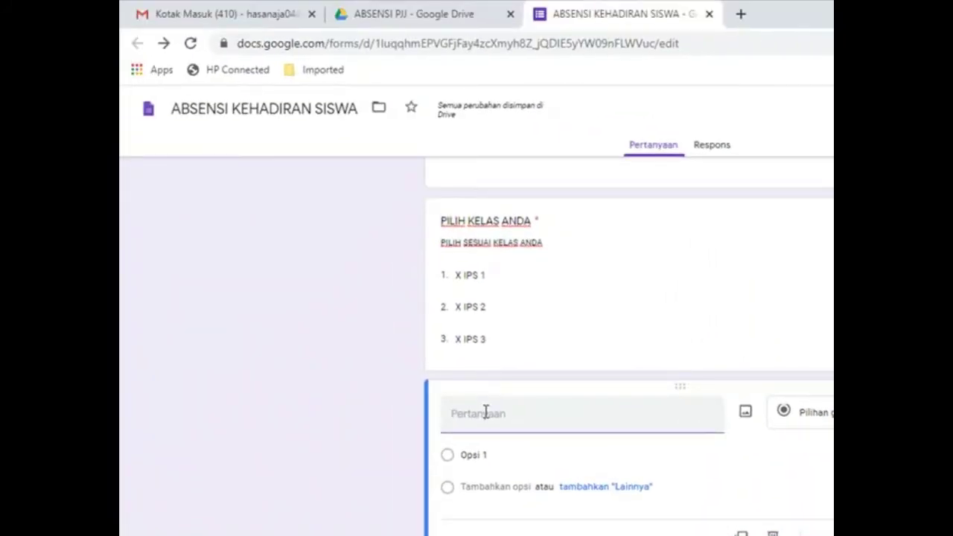
text(TANG)
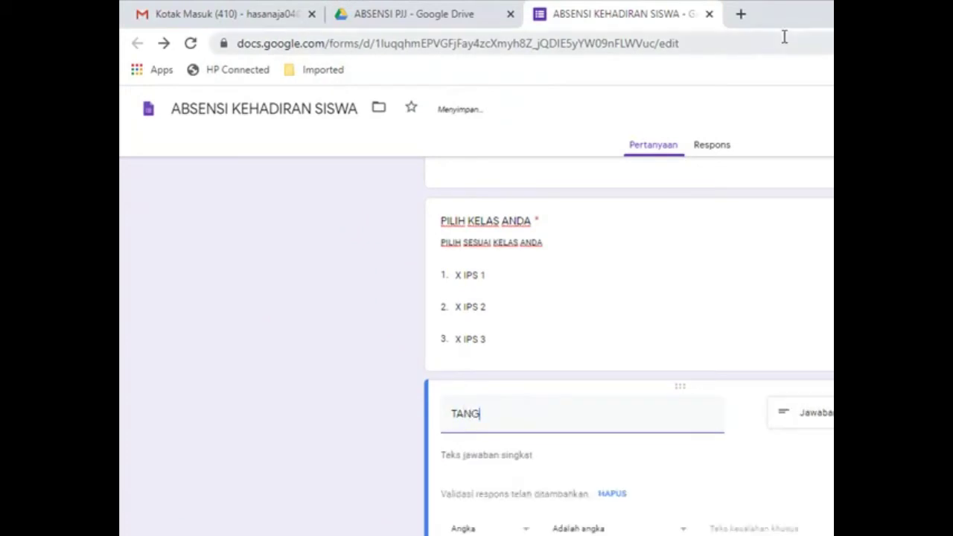
text(GAL )
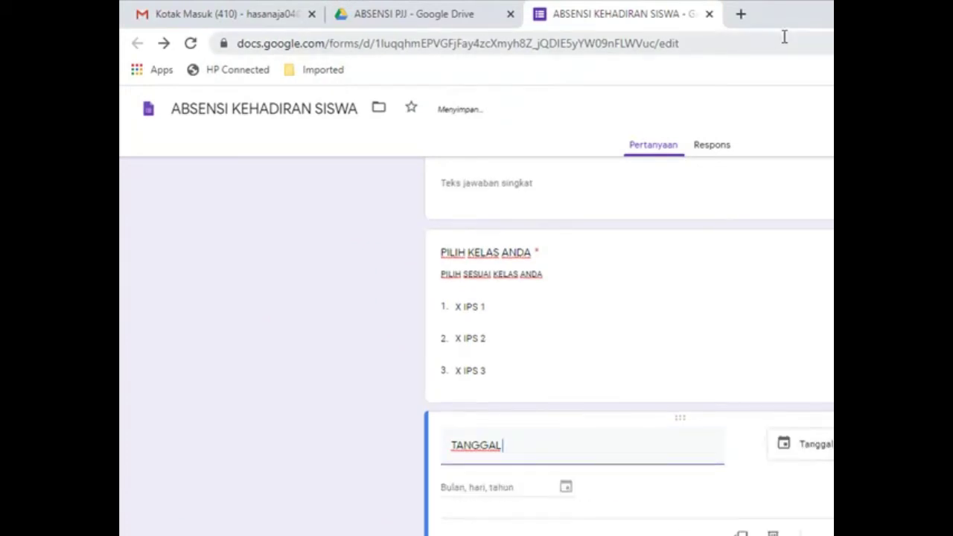
text(KEHADIRAN)
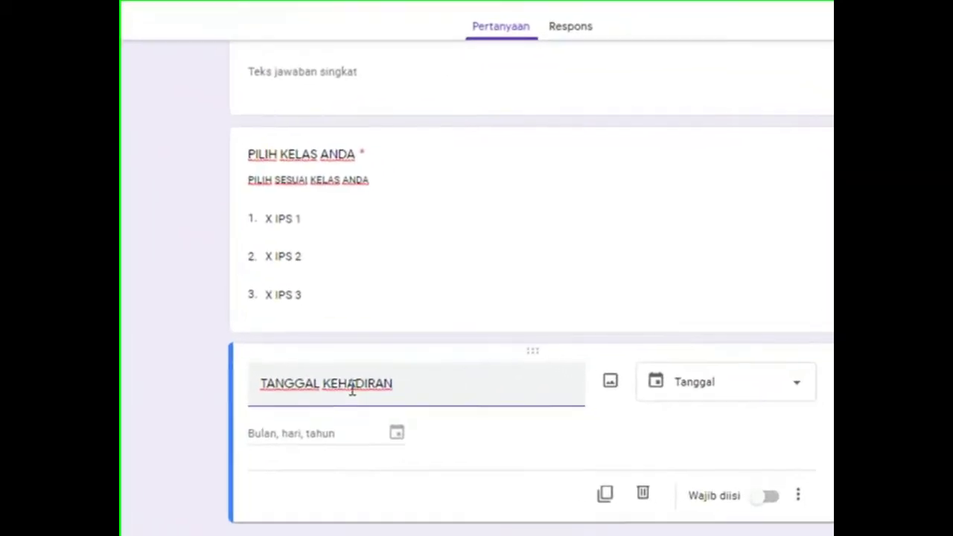
- Choose Tanggal as the answer type of the attendance date question
click(748, 394)
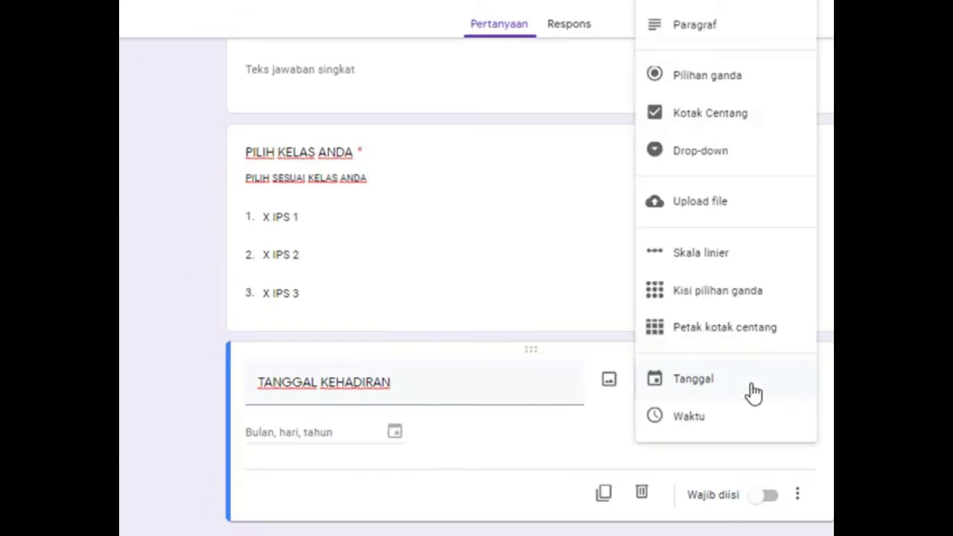
click(686, 385)
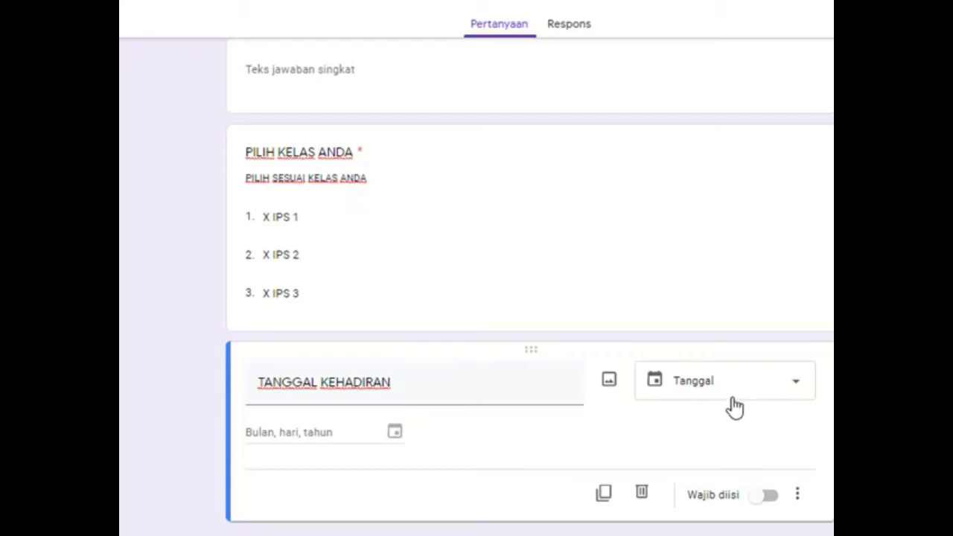
click(736, 398)
click(731, 391)
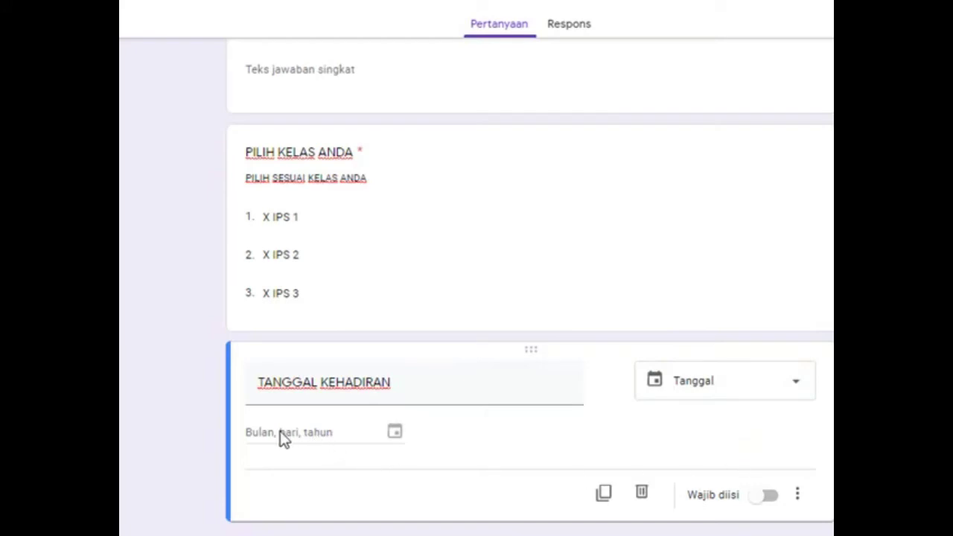
triple_click(415, 382)
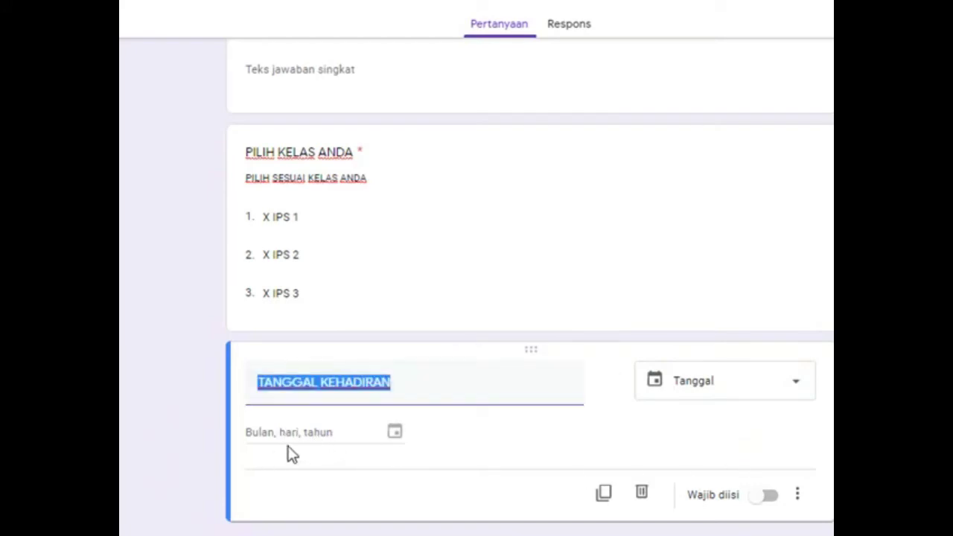
click(745, 402)
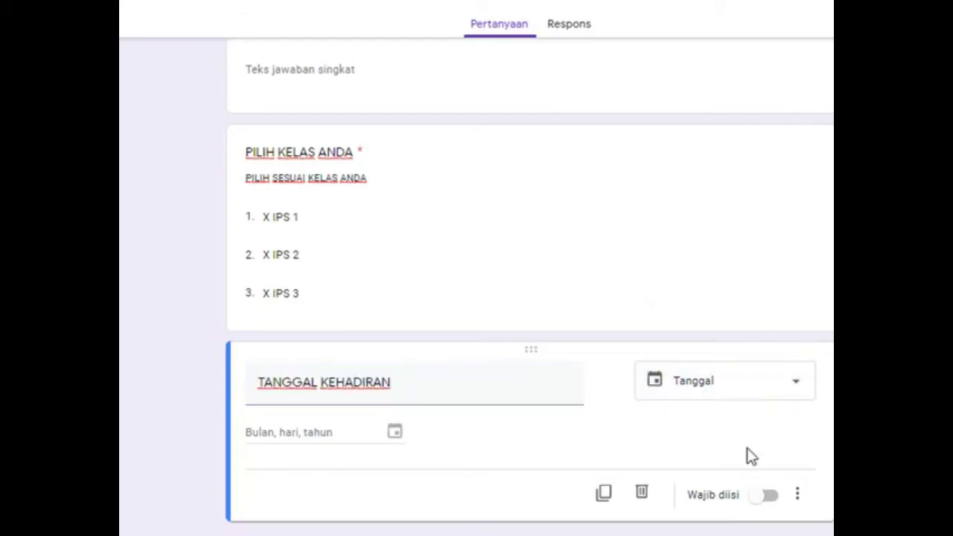
- Make the attendance date question required and have it include the time (Sertakan waktu)
click(769, 496)
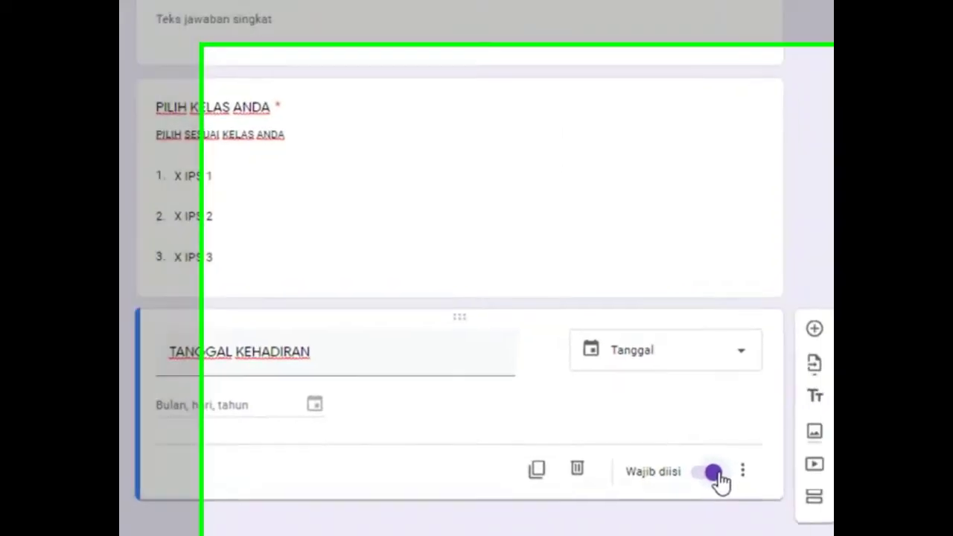
click(742, 471)
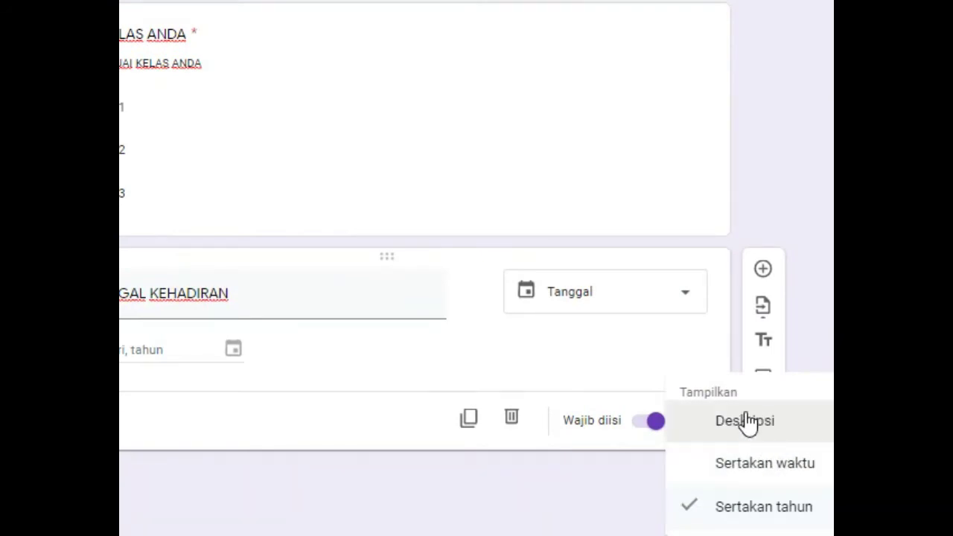
click(753, 469)
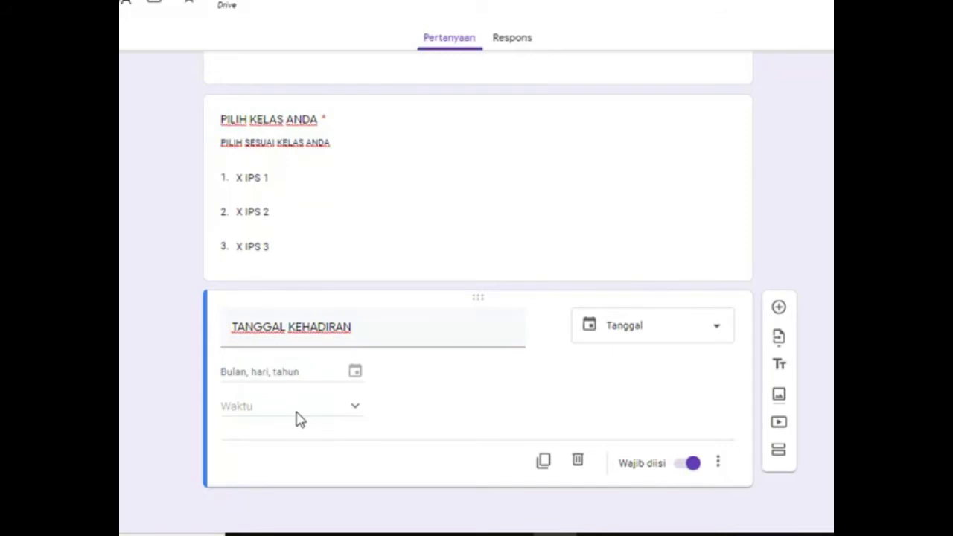
- Add a question titled "UNGGAH FOTO SAAT PJJ" below the attendance date question
click(778, 309)
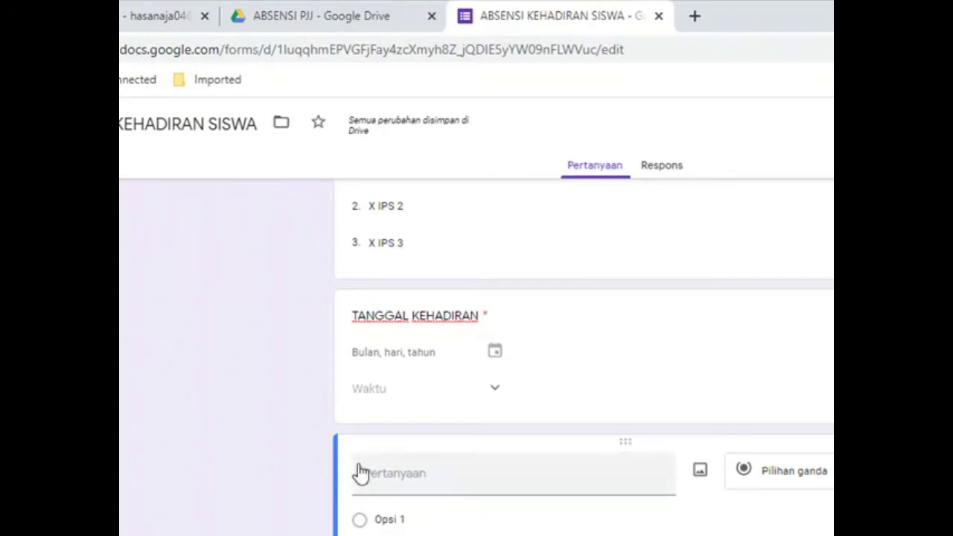
click(382, 473)
text(4)
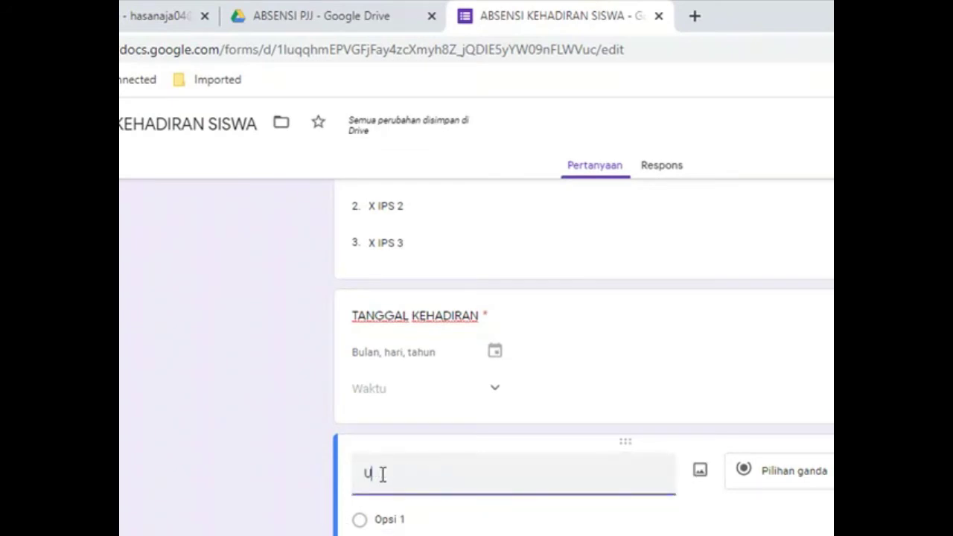
text(NGGAH FOTO SAA)
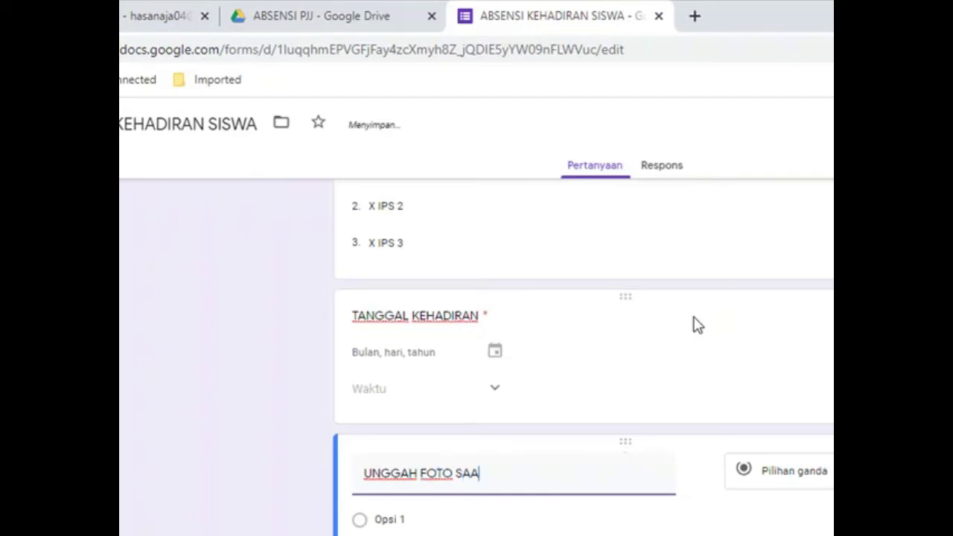
text(F)
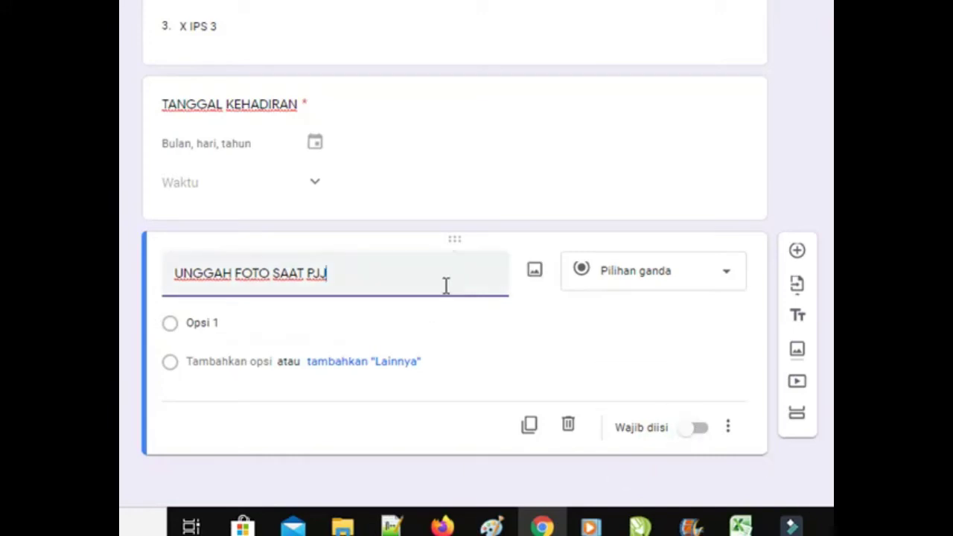
click(705, 435)
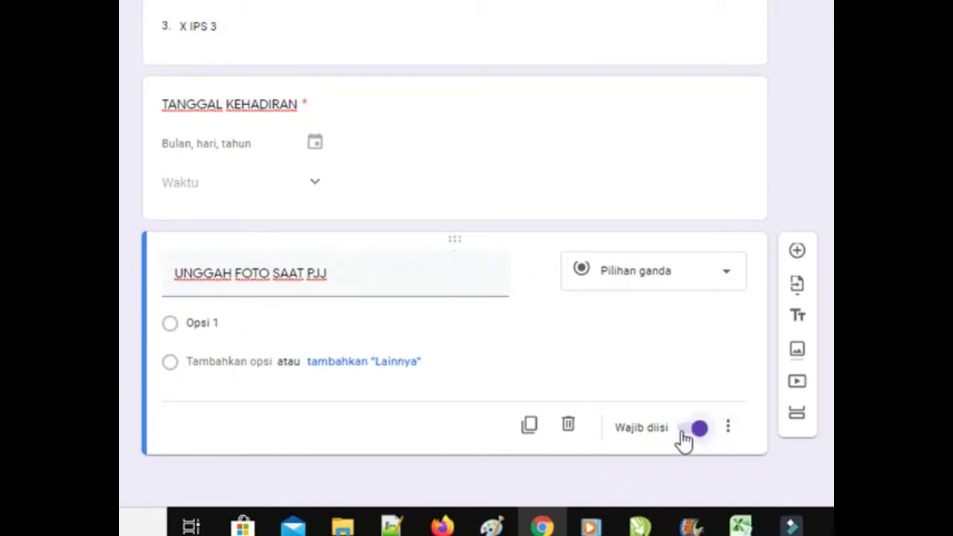
click(684, 435)
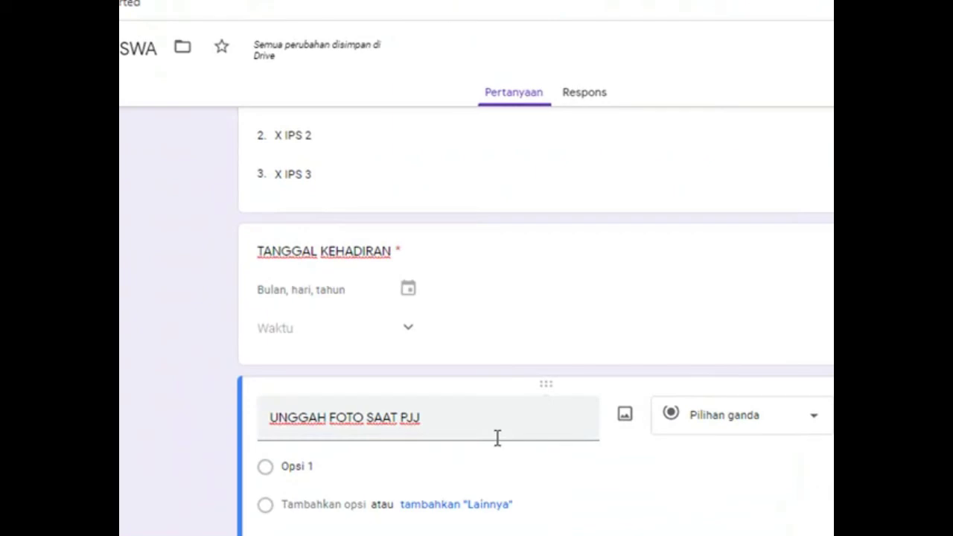
- Change the photo question's answer type to Upload file and allow respondents to upload files to Drive
click(756, 418)
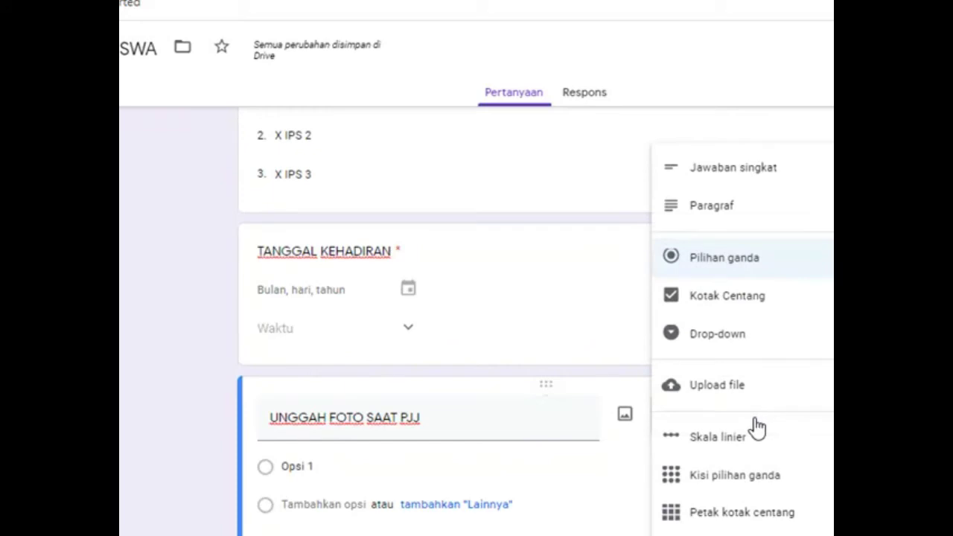
click(709, 394)
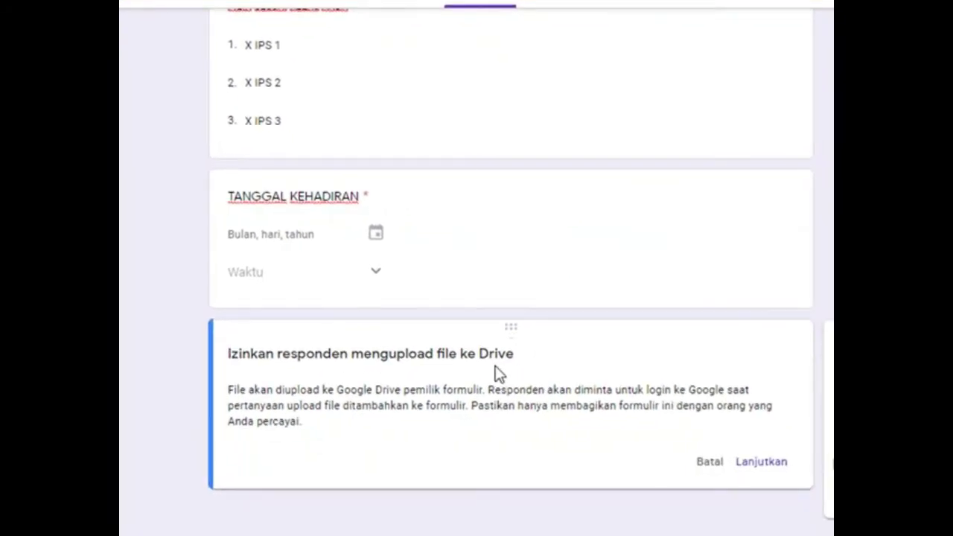
click(771, 467)
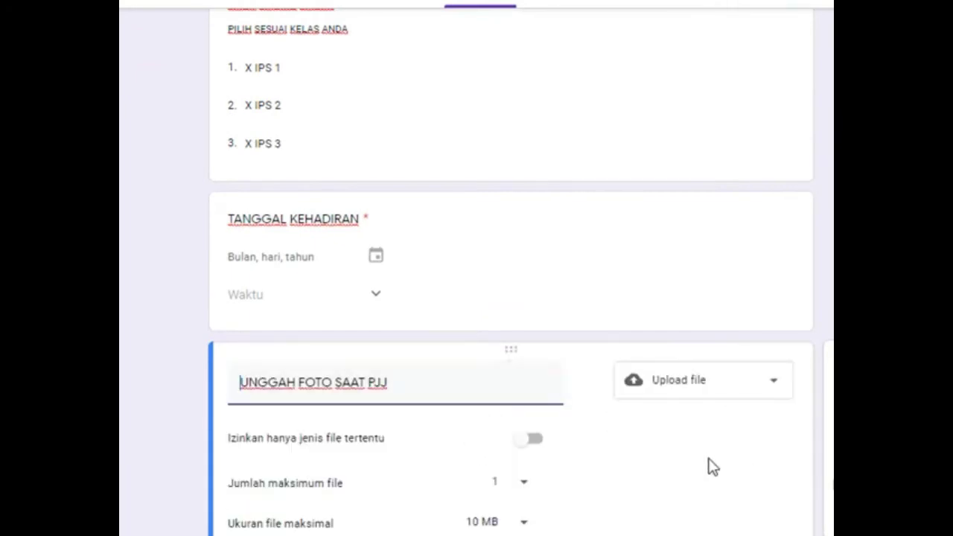
- Restrict the photo question's uploads to specific file types, allowing only the two Gambar types
scroll(711, 463, down, 1)
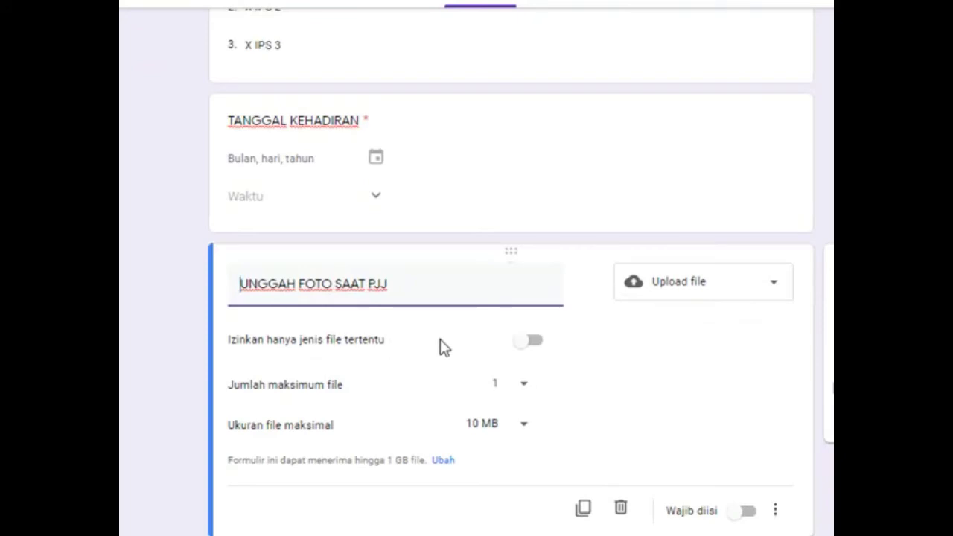
click(535, 345)
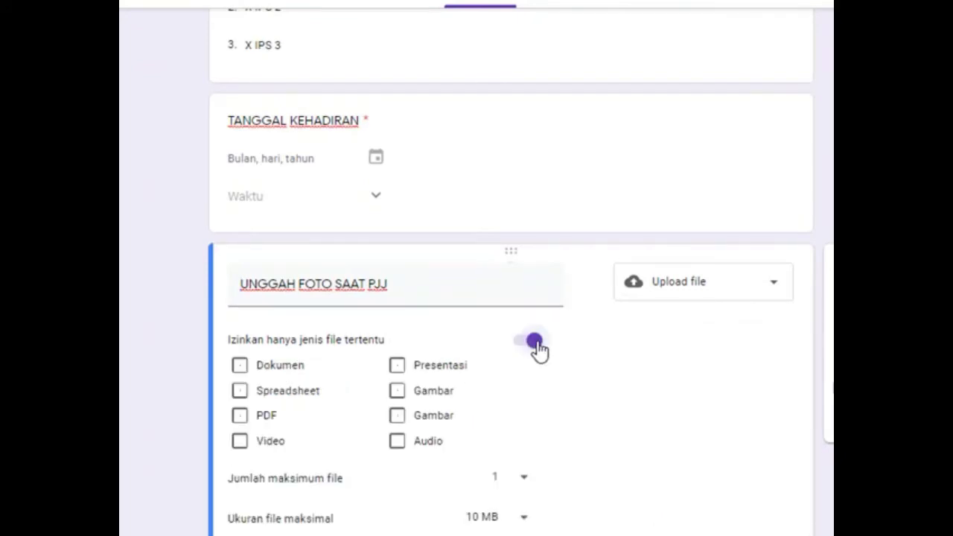
click(399, 417)
click(399, 393)
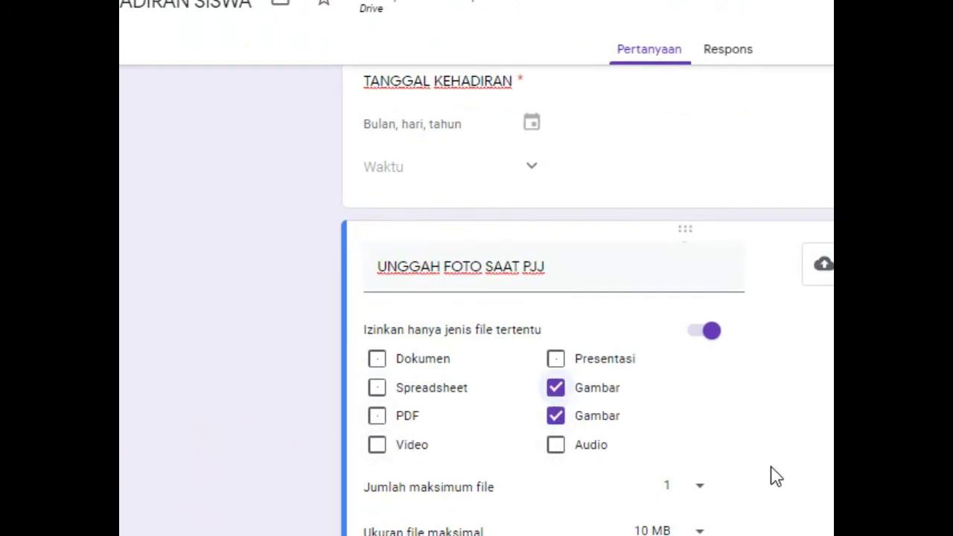
- Limit the photo question's uploads to a maximum of 1 file with a maximum size of 1 MB
scroll(767, 476, down, 1)
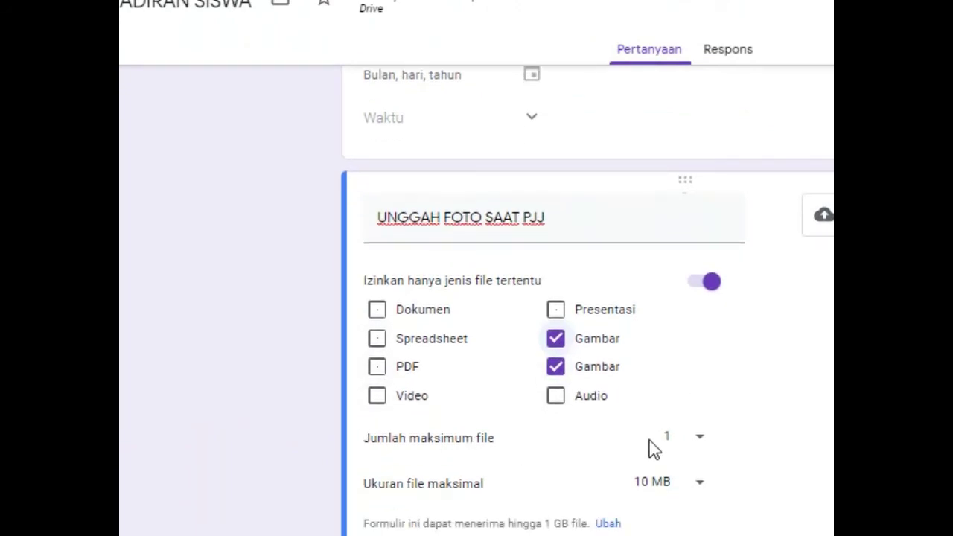
click(700, 443)
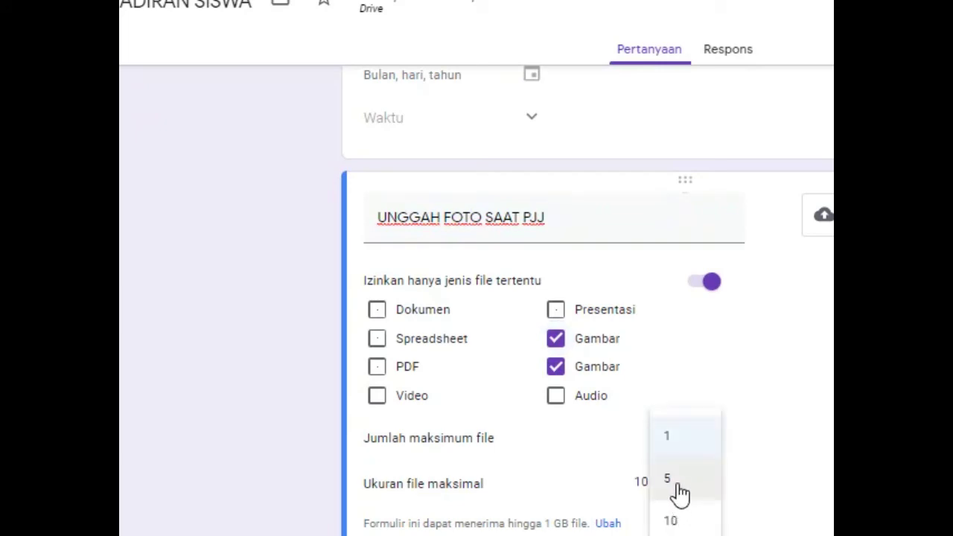
click(668, 447)
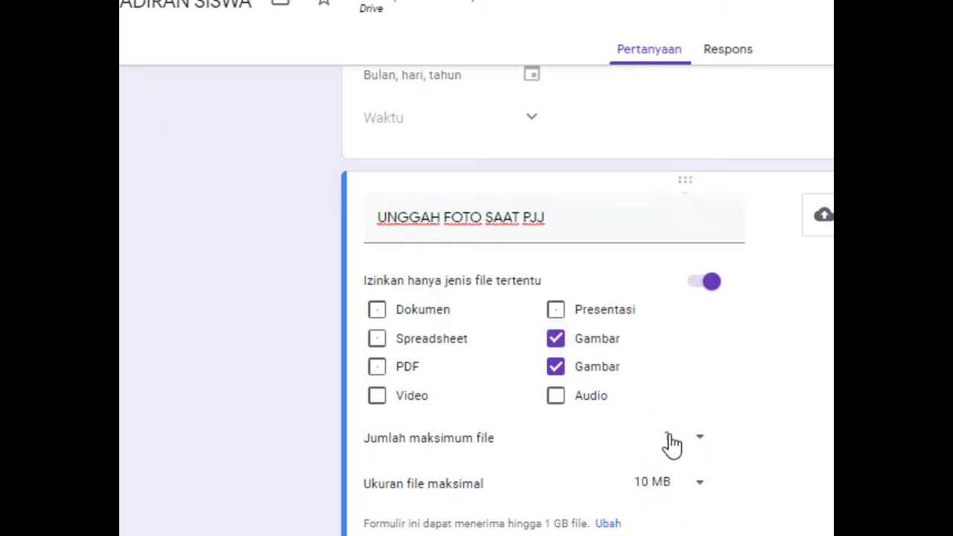
click(669, 445)
click(672, 444)
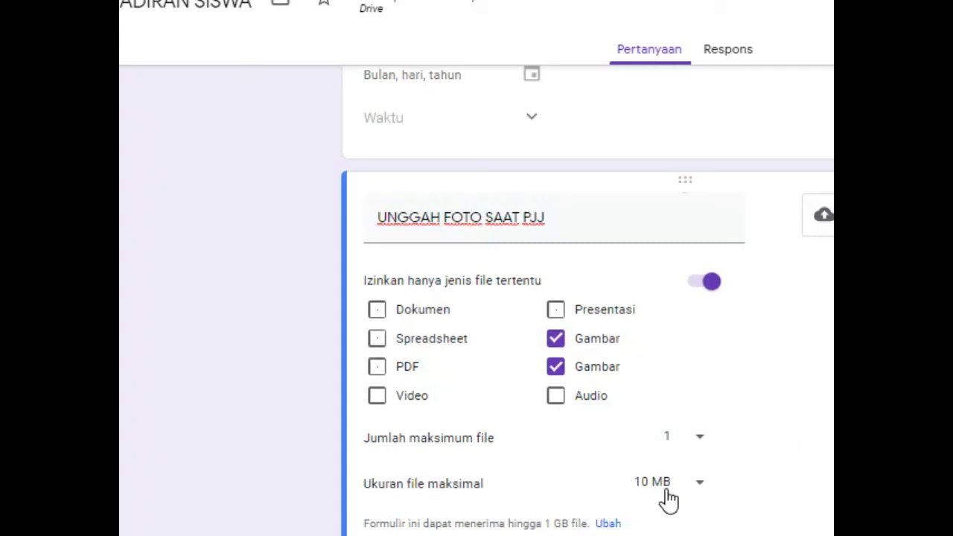
click(694, 488)
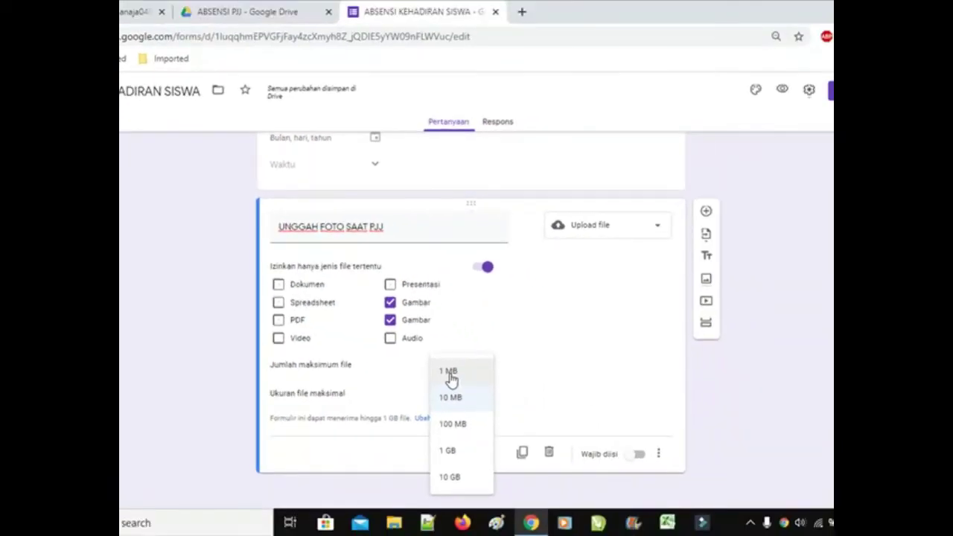
click(449, 372)
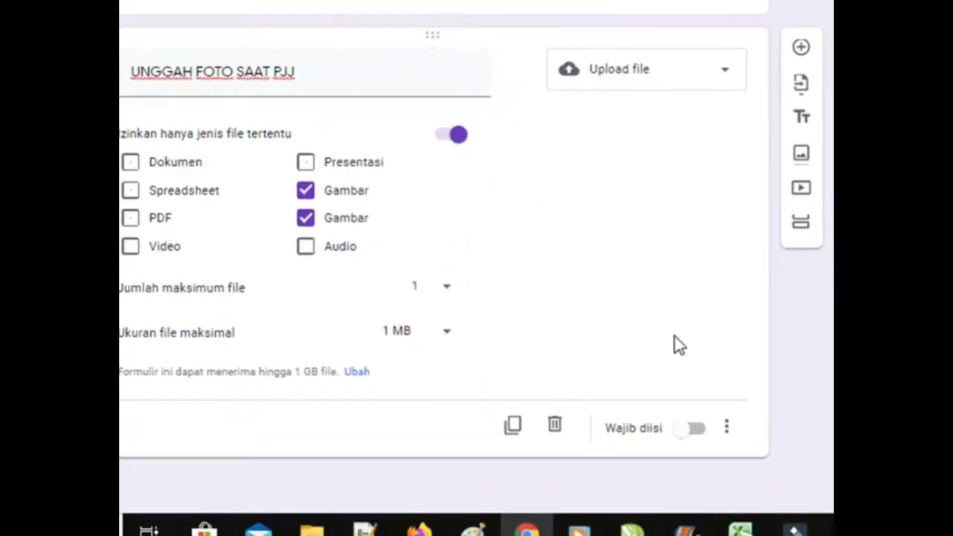
- Add the description "UNGGAH FOTO PJJ 1 FILE SAJA MAKSIMAL UKURANNYA 1 MB" to the photo upload question
click(727, 427)
click(767, 468)
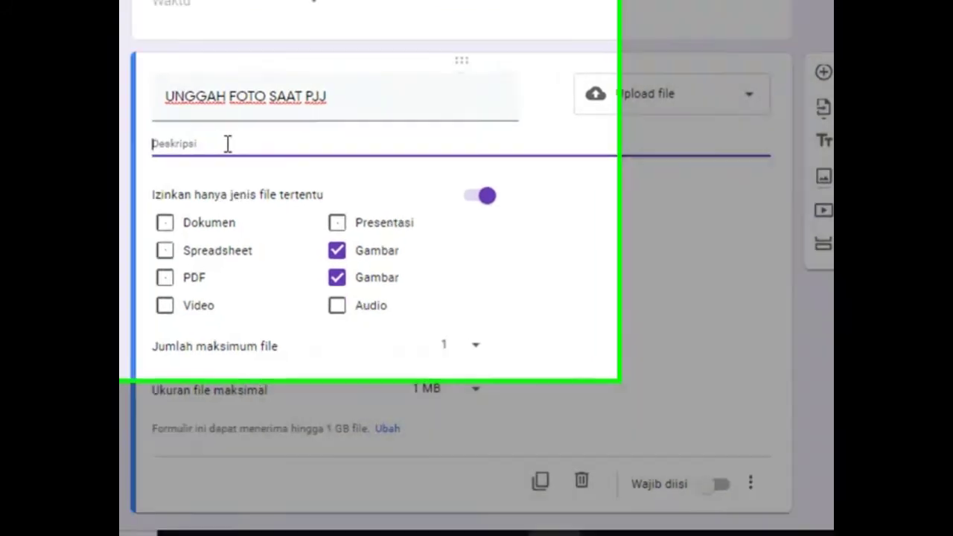
text(UNGG)
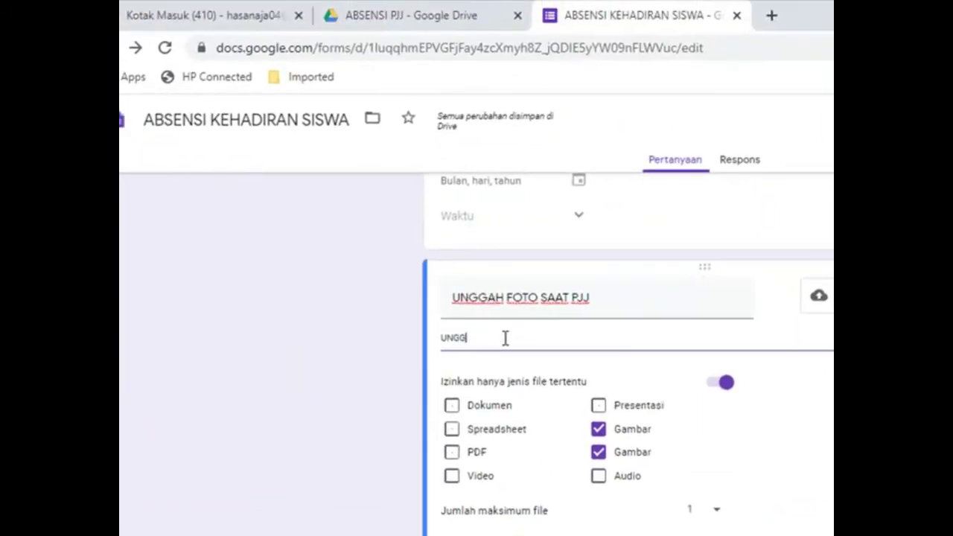
text(AH )
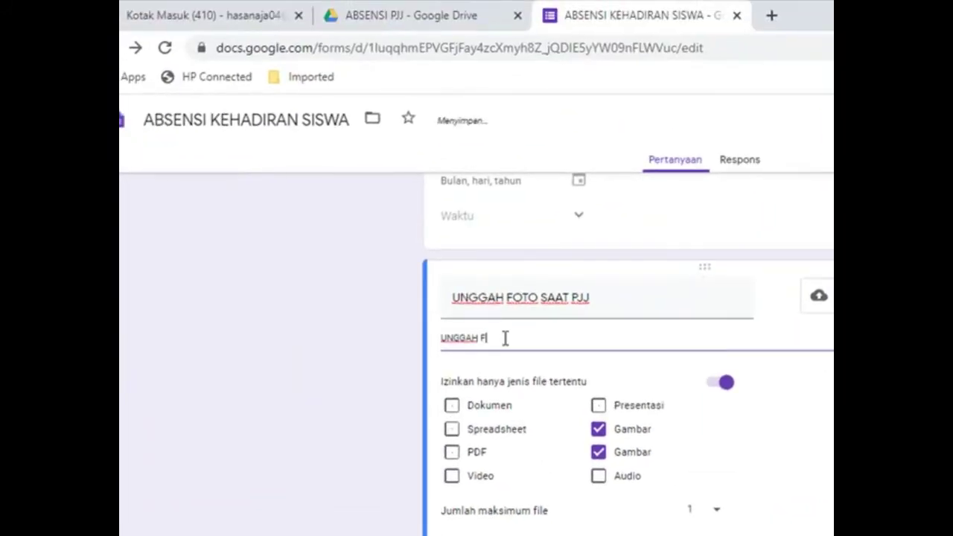
text(FOTO PJJ )
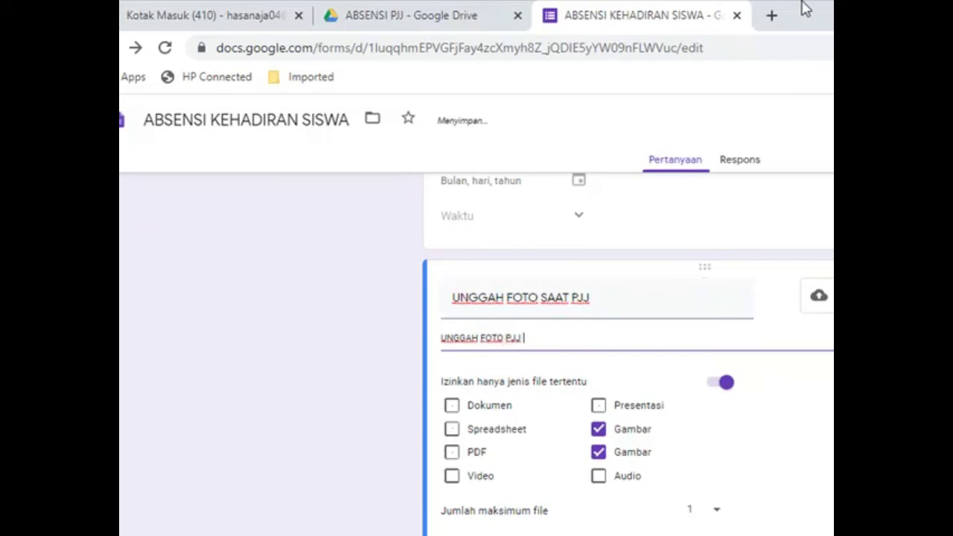
text(MA)
text(MAKSIMA)
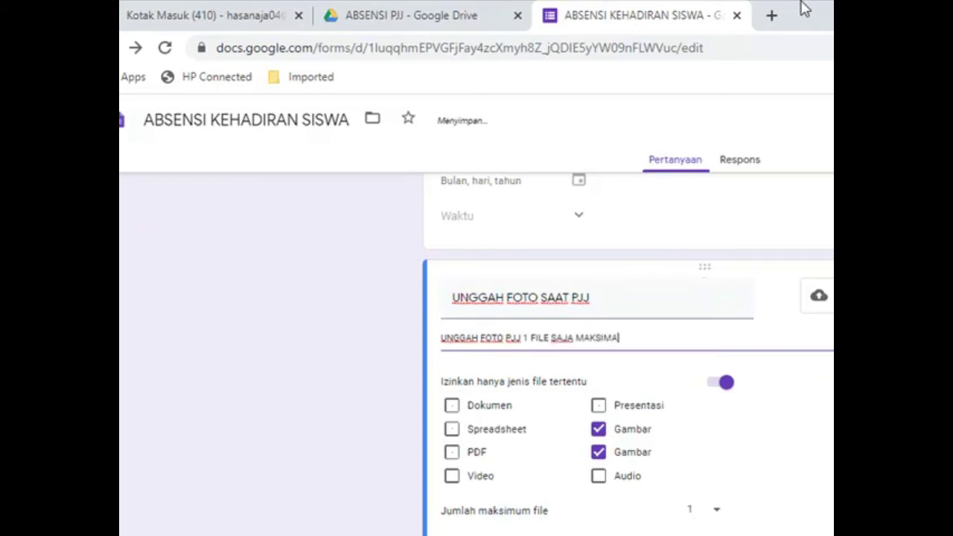
text(L UKURAN 1 MB)
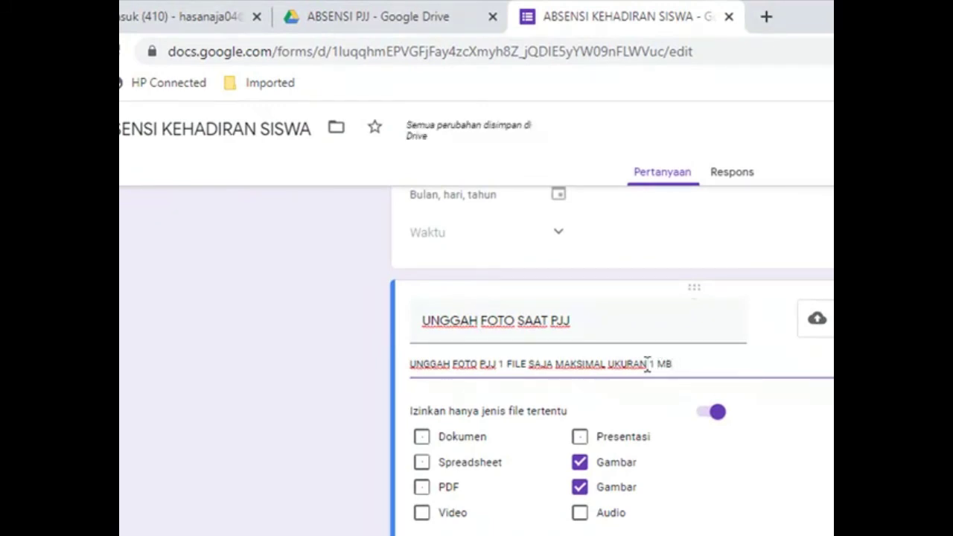
text(NYA)
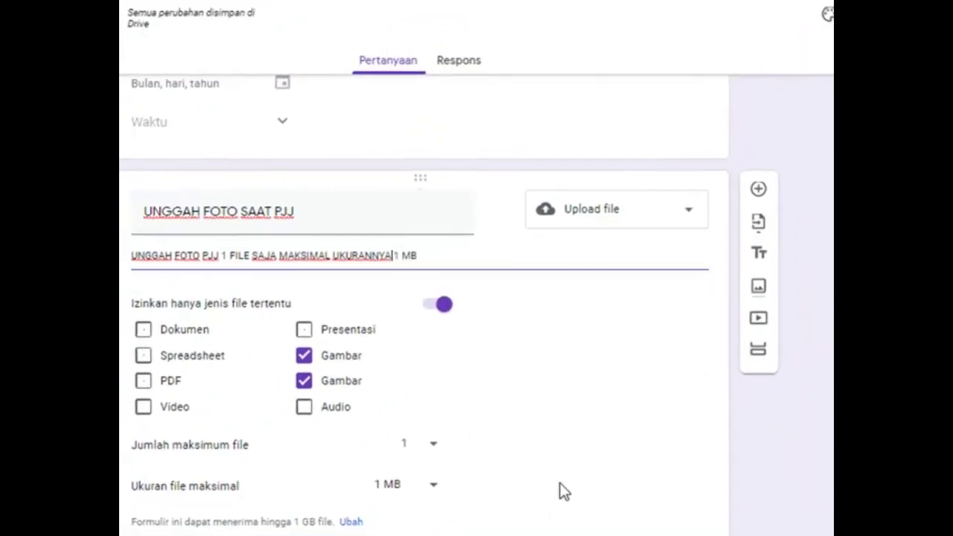
- Add a question titled "KETERANGAN" below the photo question, with answer type Jawaban singkat, left optional
click(758, 190)
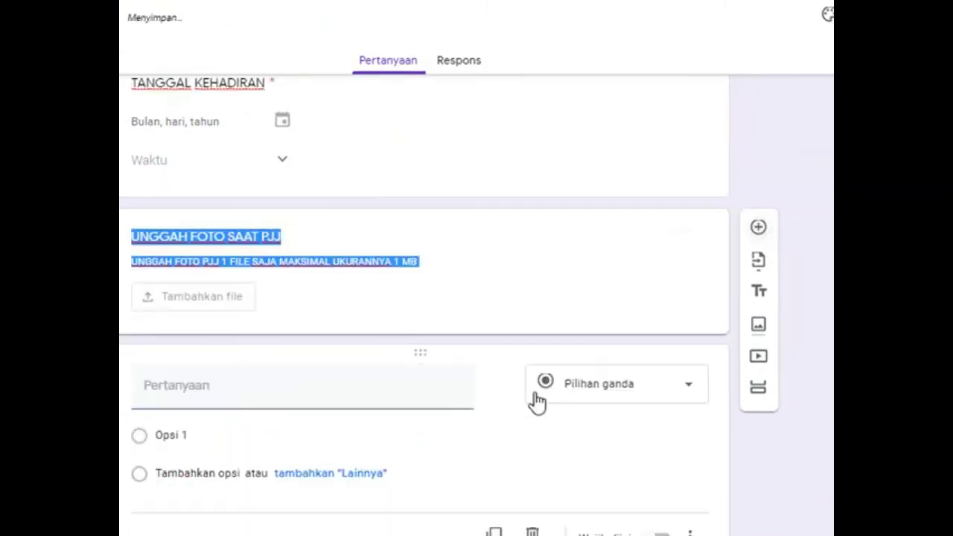
click(186, 393)
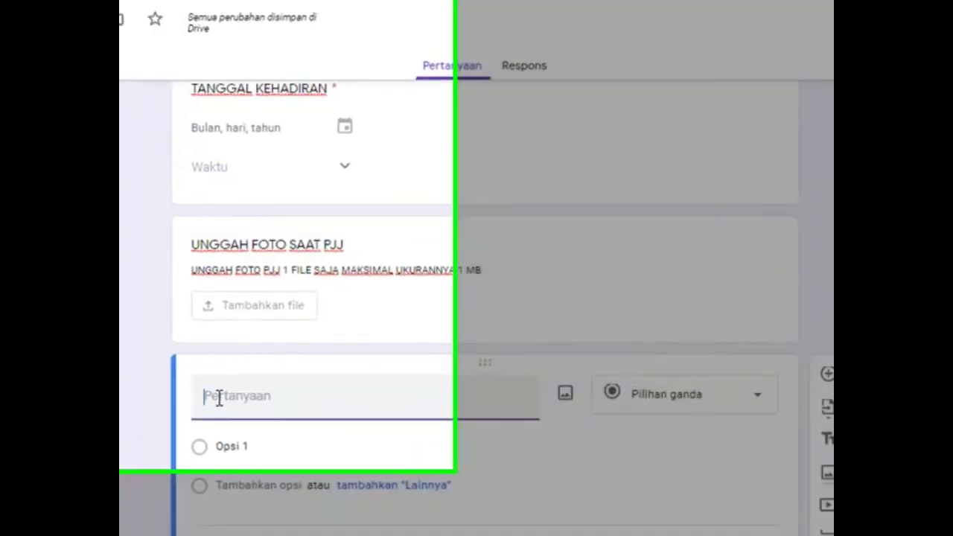
text(KETE)
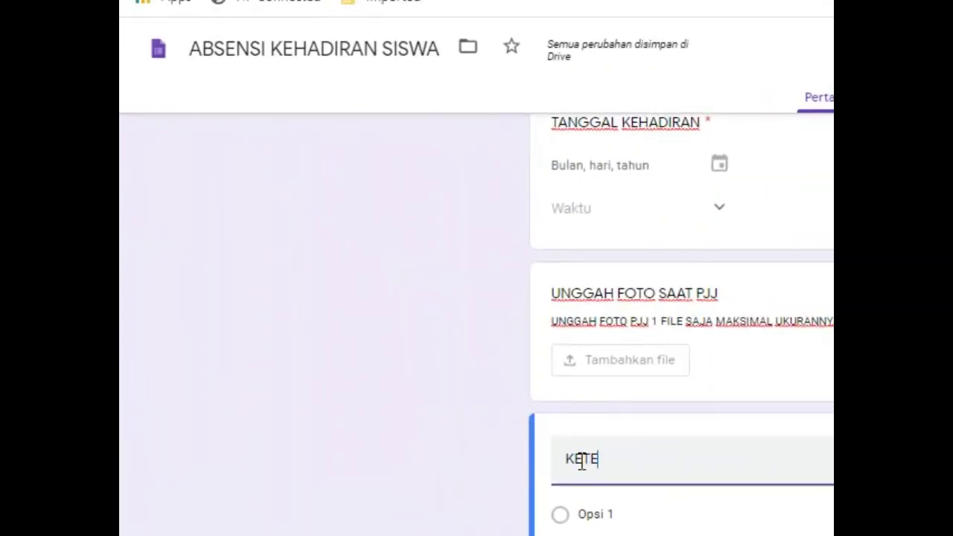
text(RANGAN)
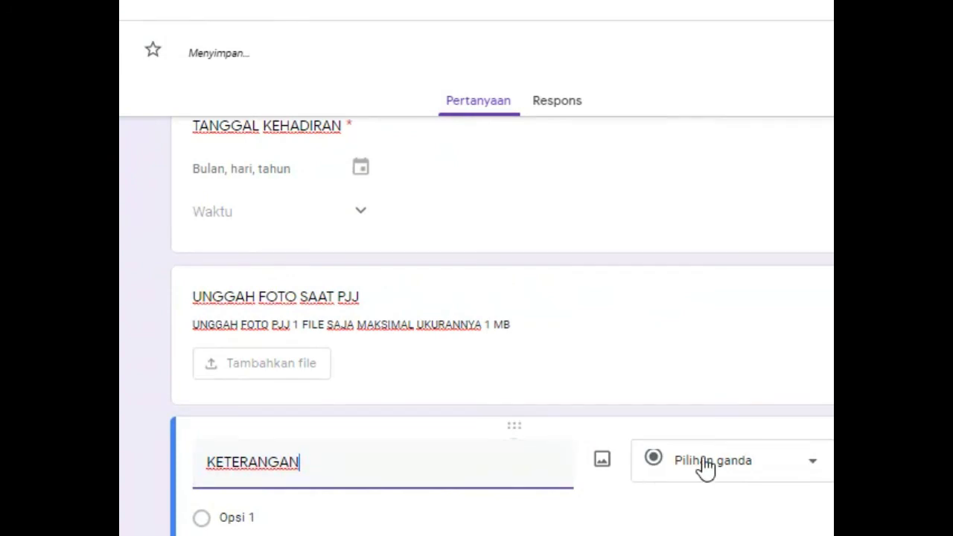
click(762, 472)
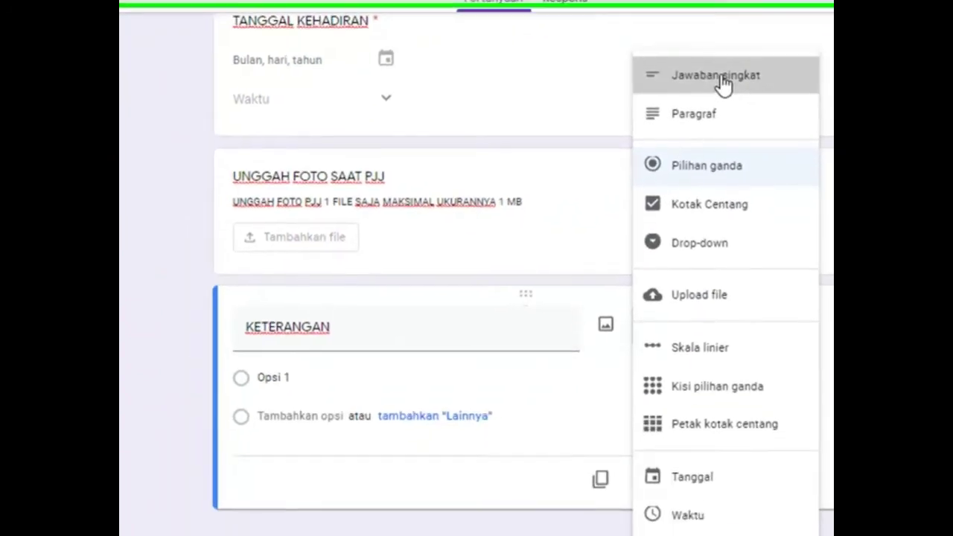
click(728, 190)
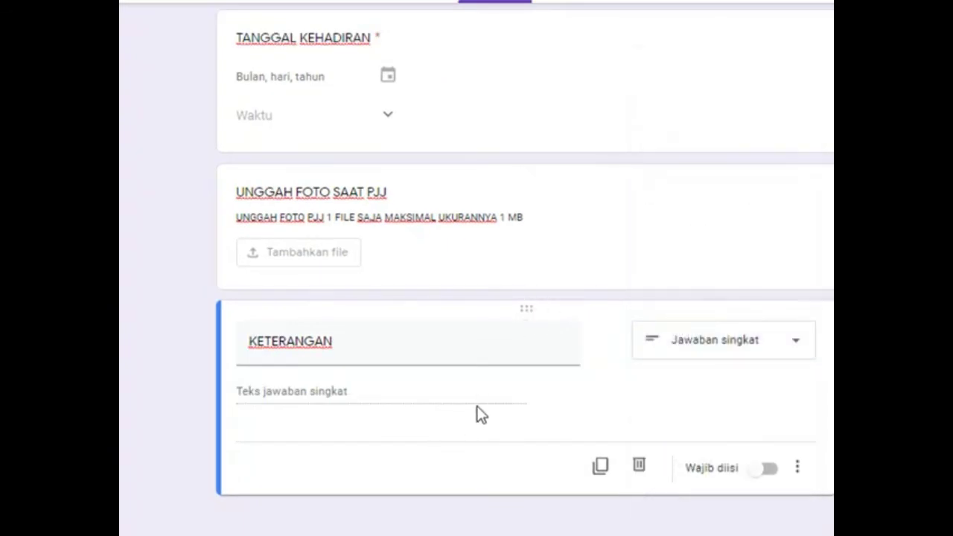
click(769, 474)
click(759, 475)
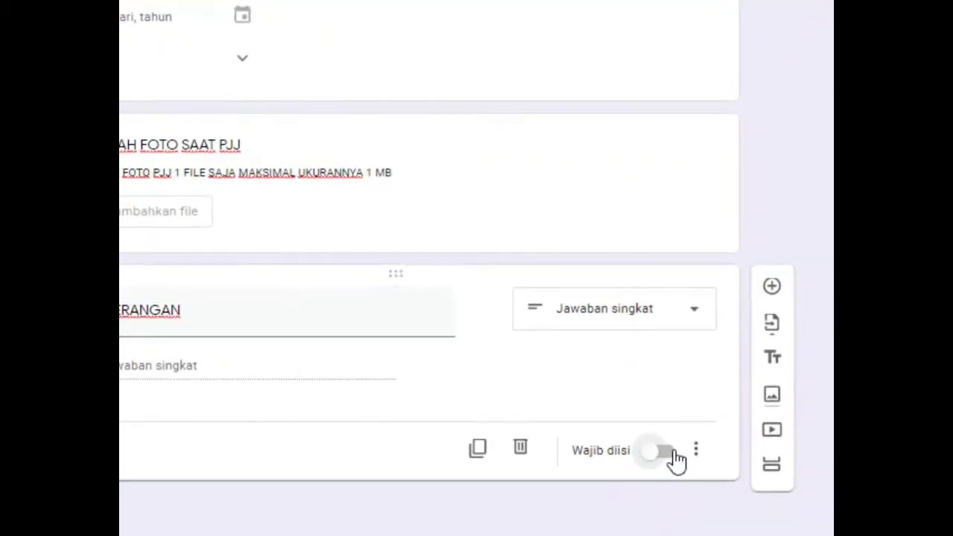
- Add the description "ISI KETERANGAN DENGAN ALPHA, SAKIT, IJIN ATAU JIKA TERJADI KENDALA SAAT PJJ" to the KETERANGAN question
click(697, 455)
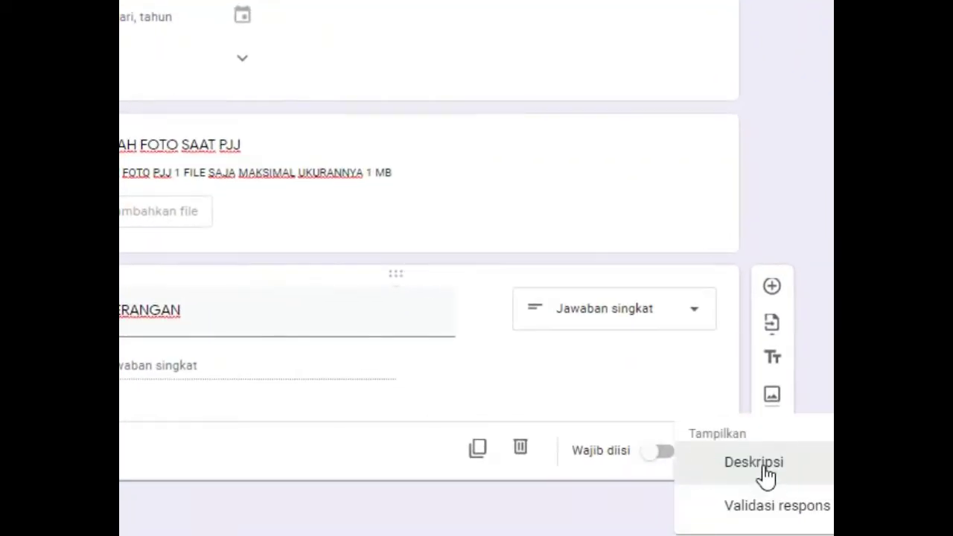
click(728, 462)
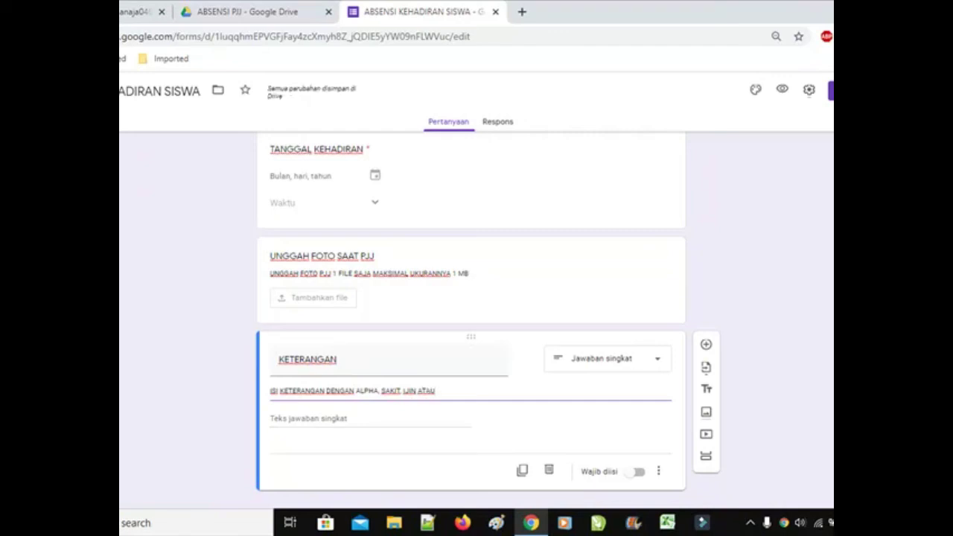
text(JIKA TERJADI)
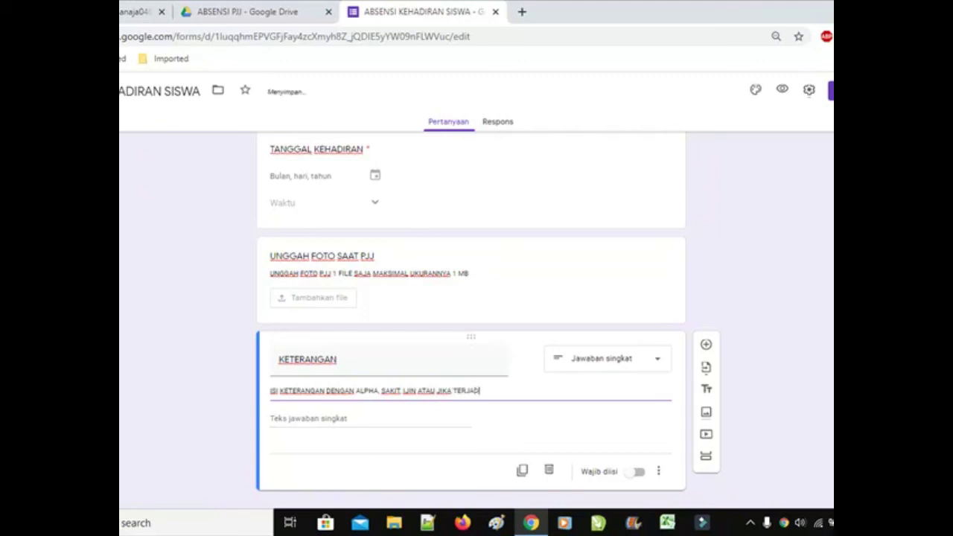
text( KENDALA SAA)
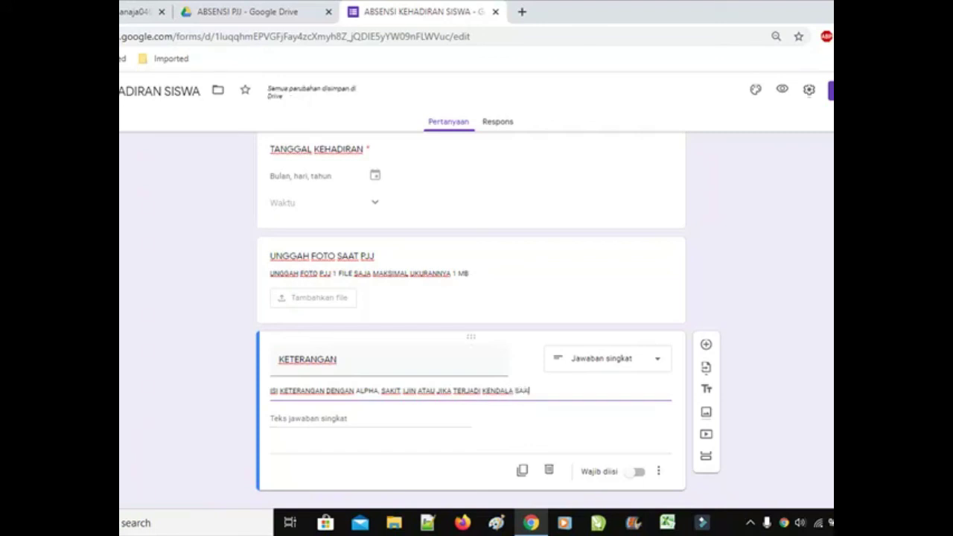
text(T PJJ)
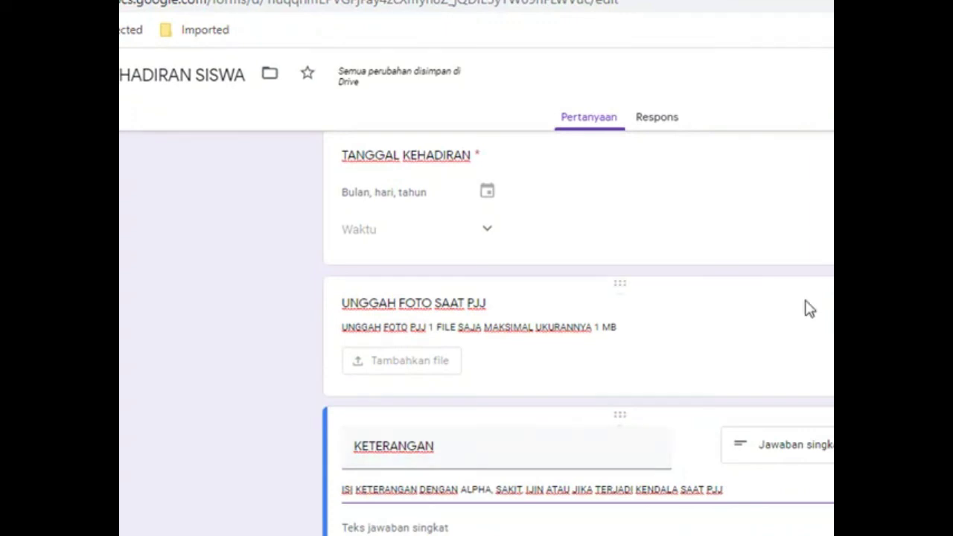
- View the form's responses and switch accepting responses off and back on
scroll(774, 281, up, 10)
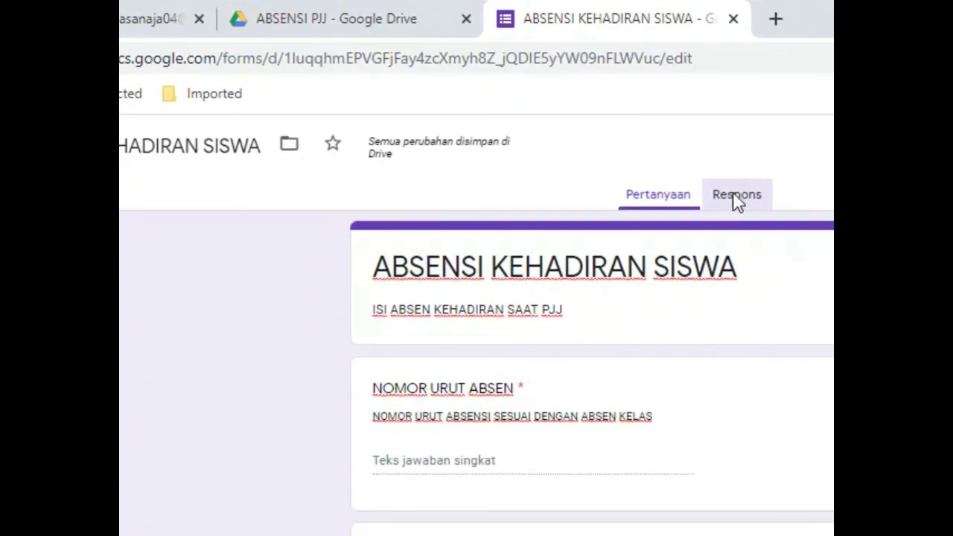
click(652, 122)
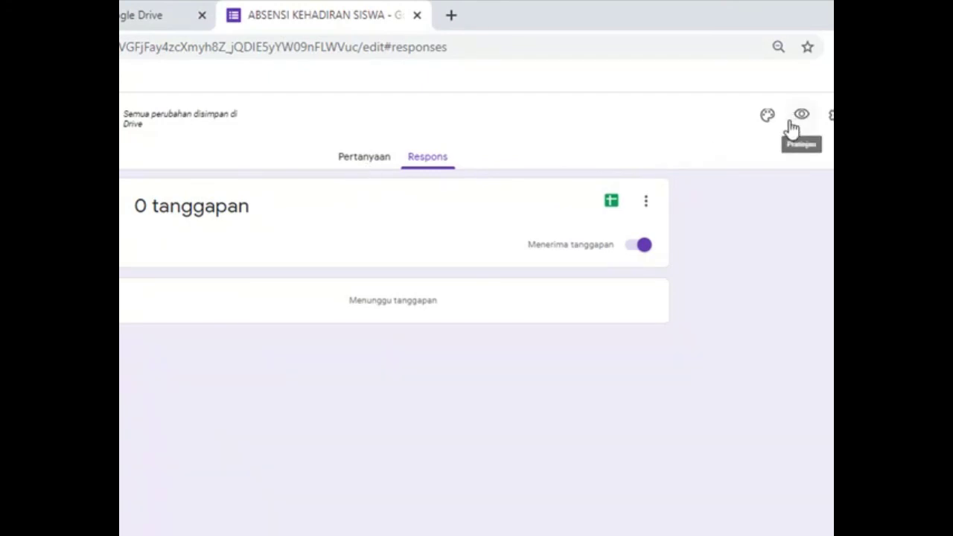
click(633, 254)
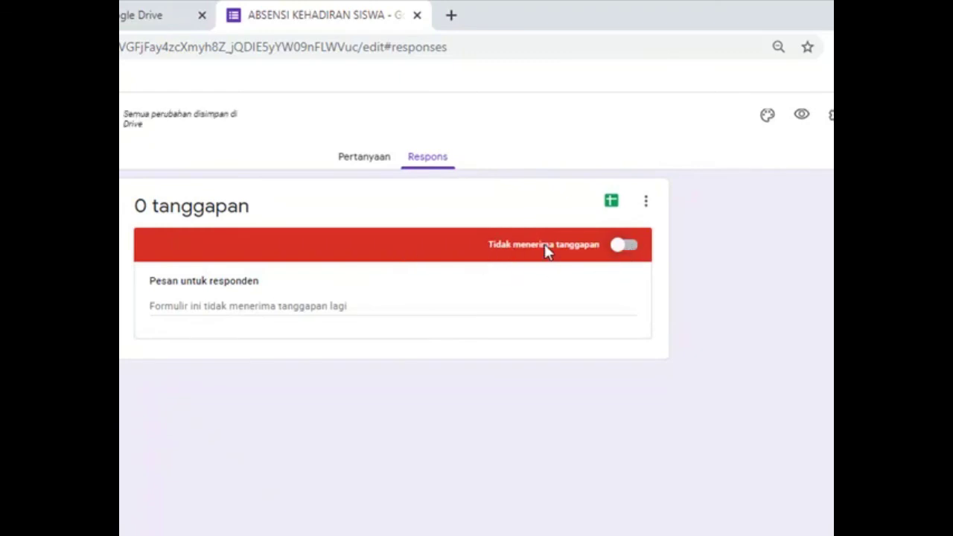
click(638, 248)
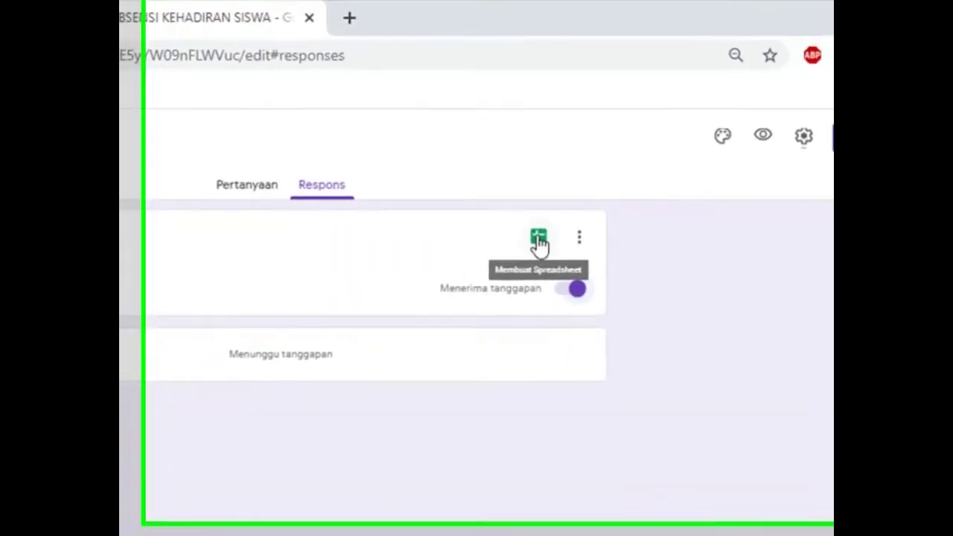
- Preview the form as a respondent and look through its questions, including the class choices under PILIH KELAS ANDA
click(755, 143)
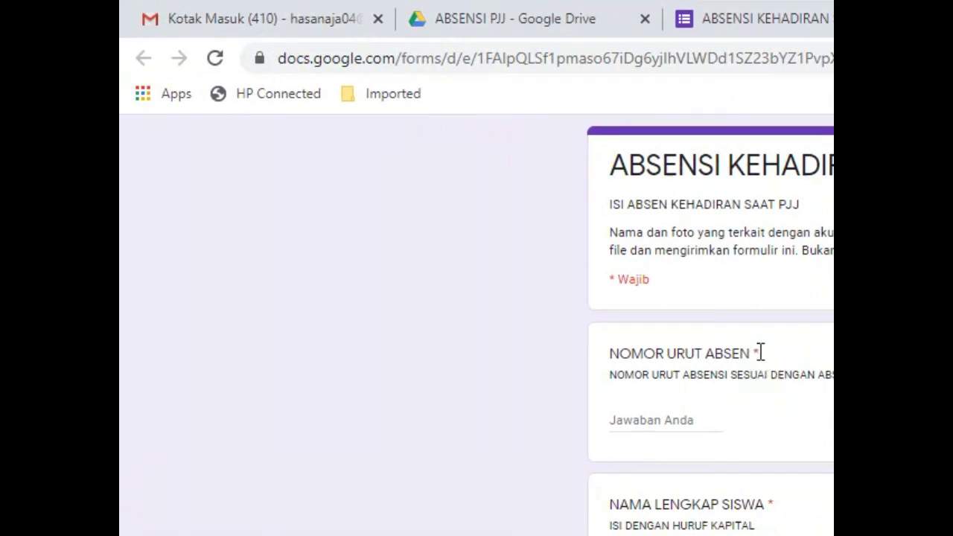
scroll(761, 353, down, 3)
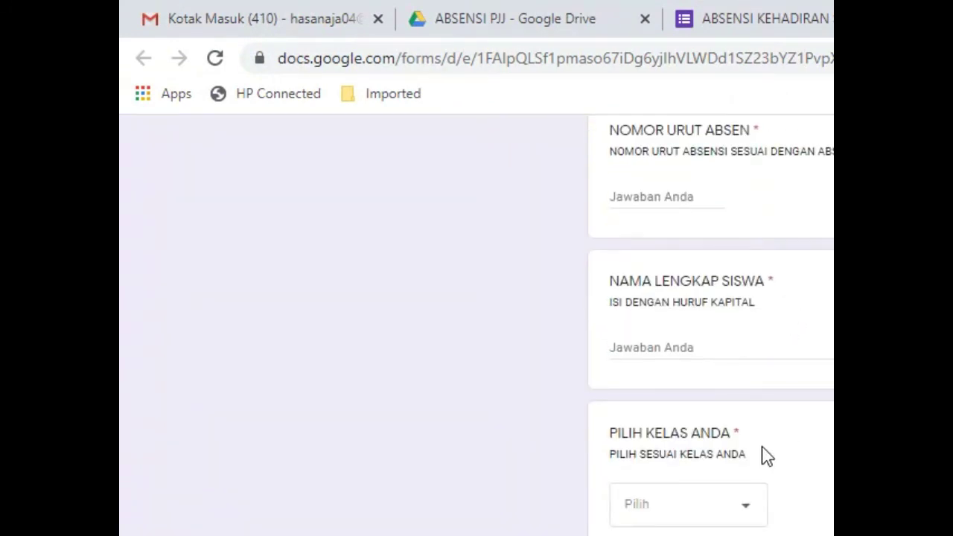
scroll(767, 456, down, 3)
click(740, 287)
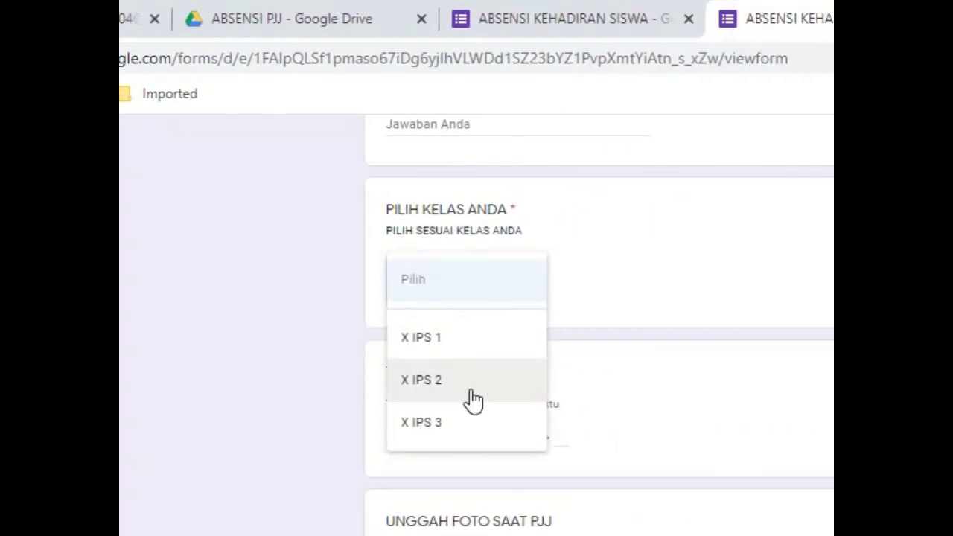
click(766, 272)
scroll(558, 365, down, 2)
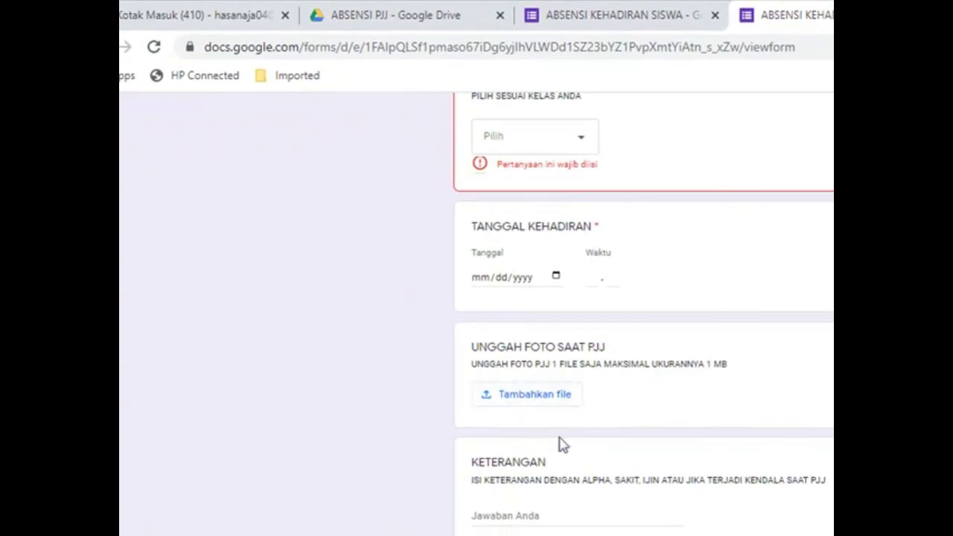
scroll(759, 372, up, 6)
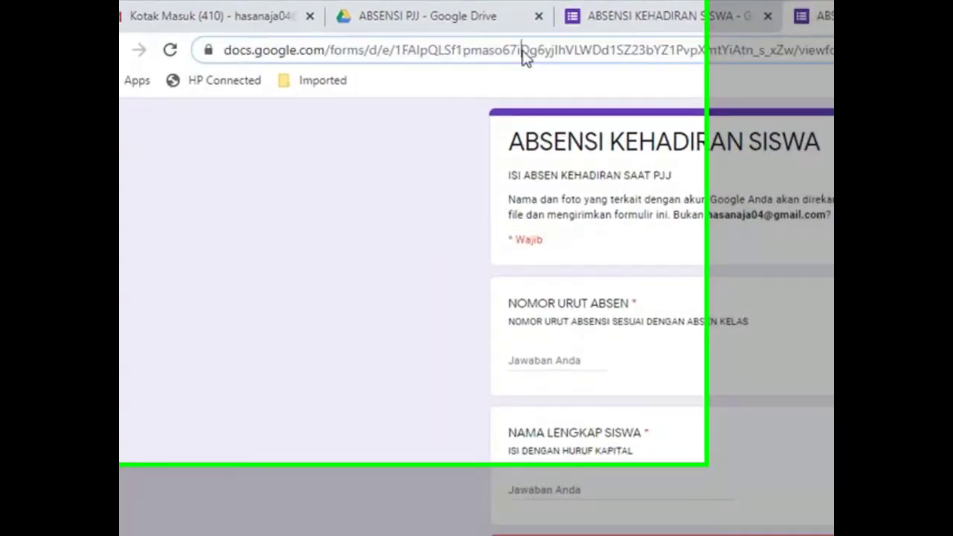
- Try to copy the web address of the previewed form
click(526, 58)
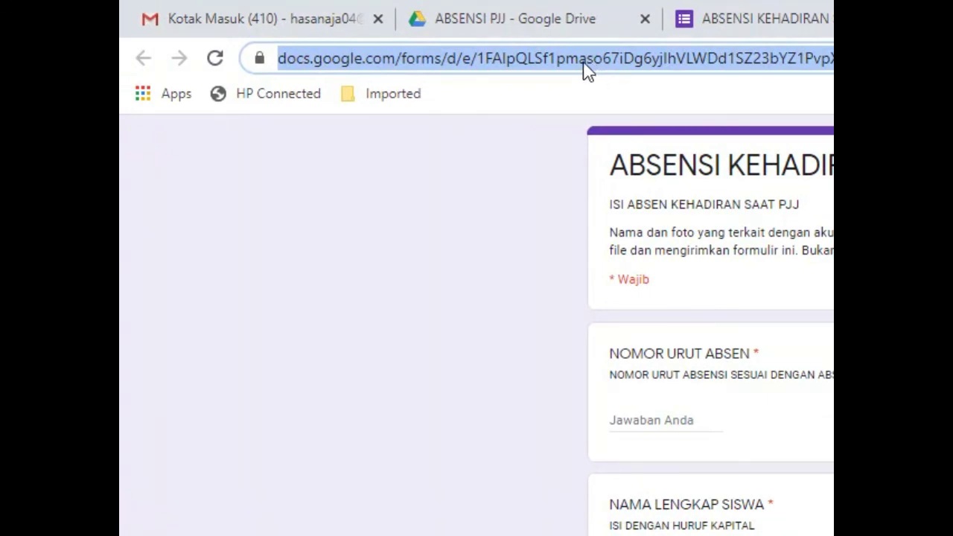
right_click(584, 65)
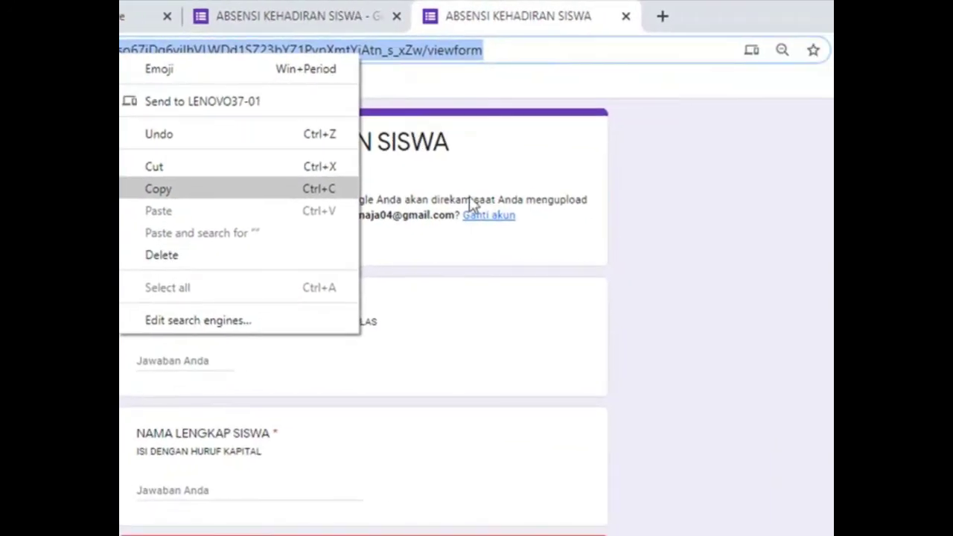
click(665, 209)
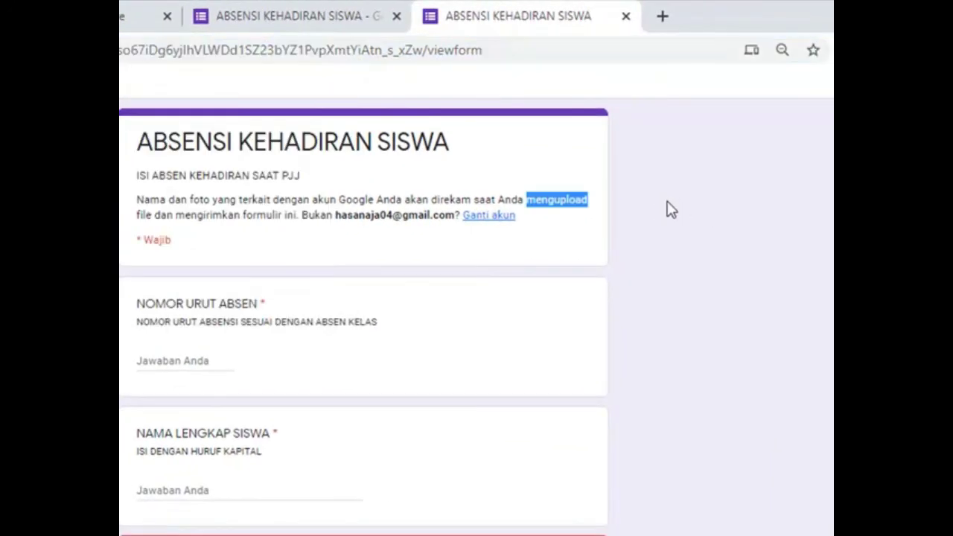
click(774, 266)
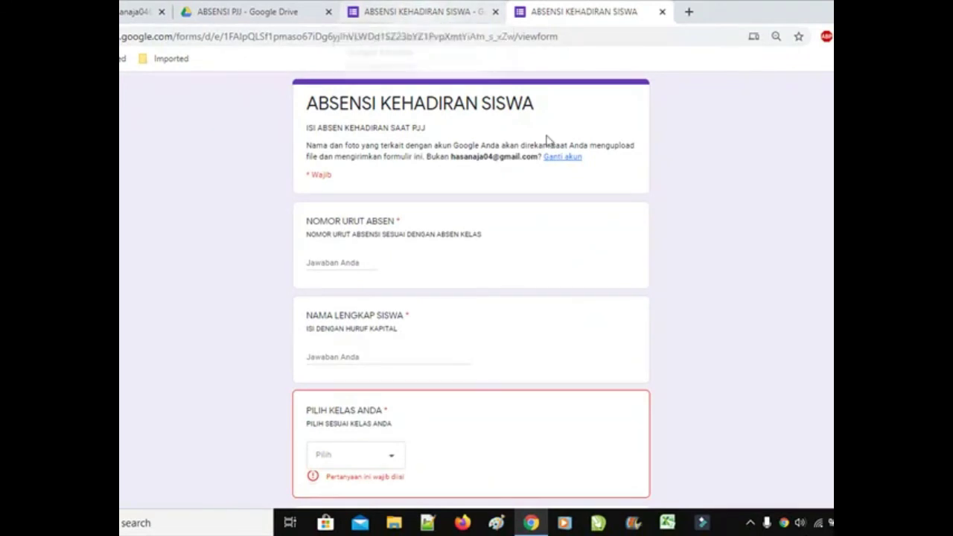
click(751, 521)
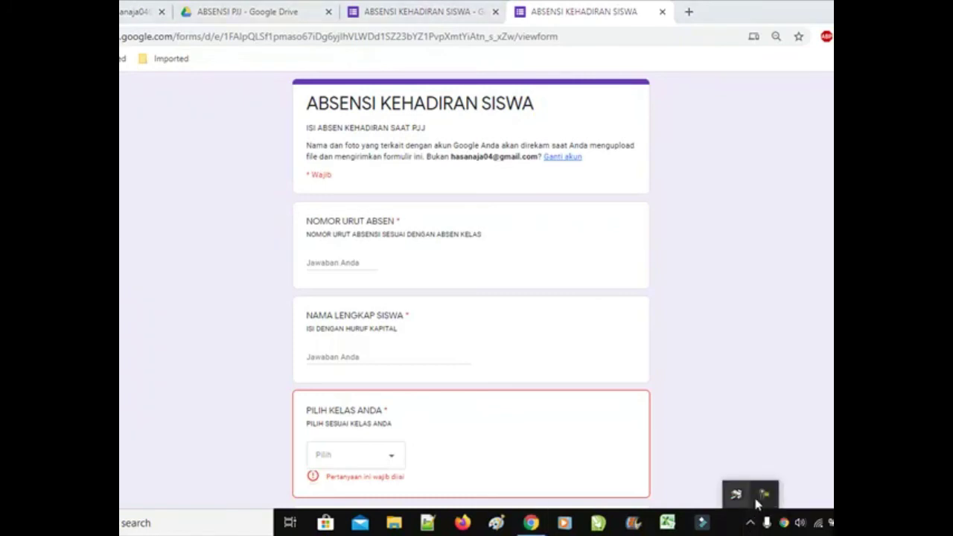
click(764, 493)
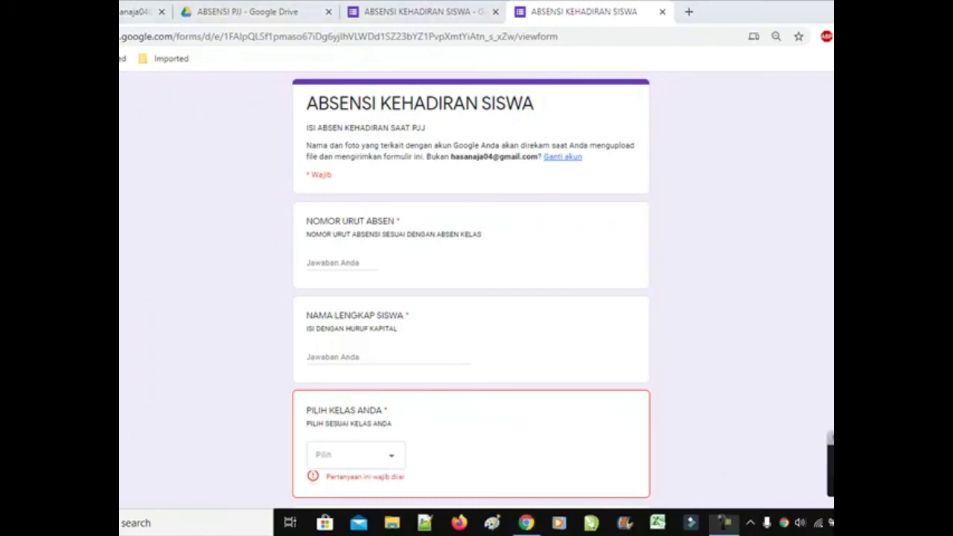